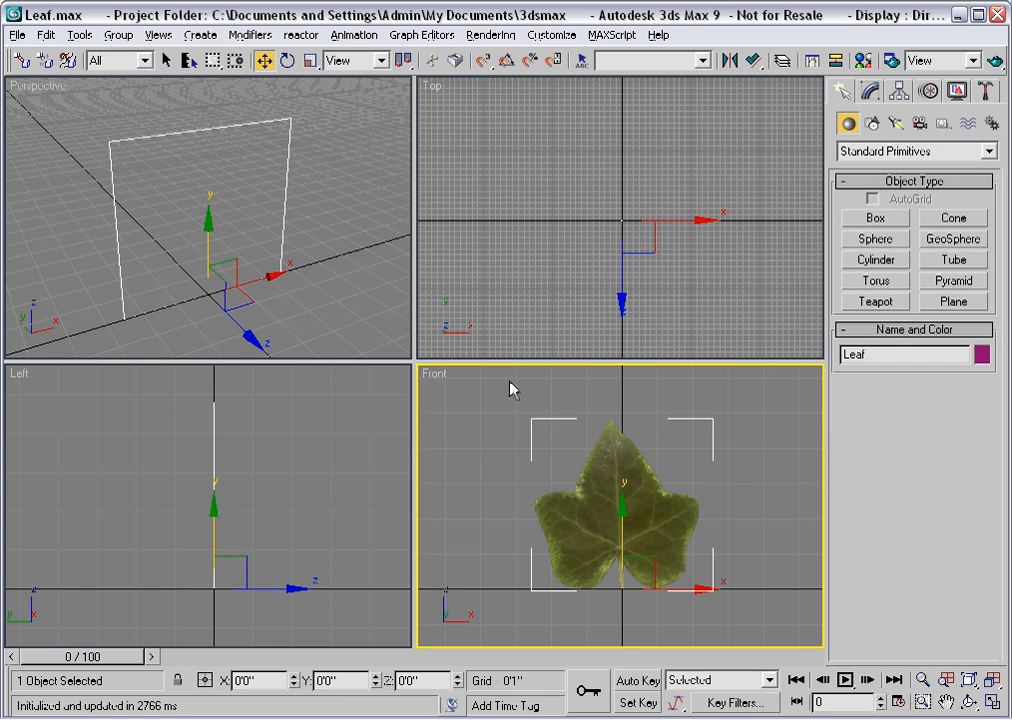
Step: Create a sphere with a radius of about 7'3" centred on the origin in the Top view
{"action": "right_click", "coordinate": [558, 269]}
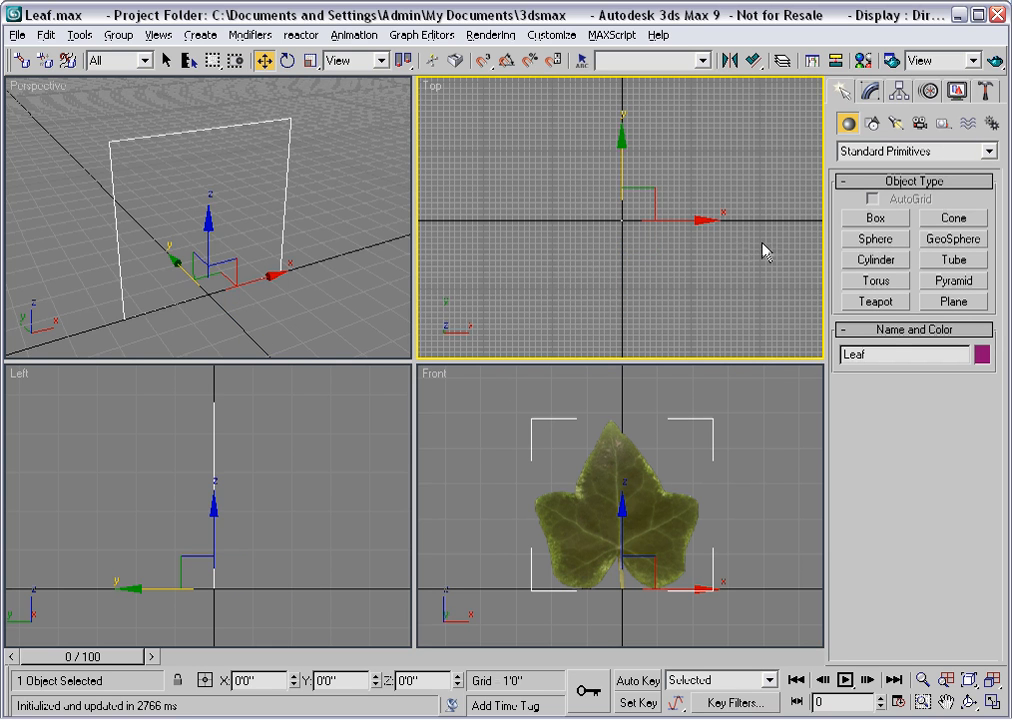
{"action": "left_click", "coordinate": [874, 240]}
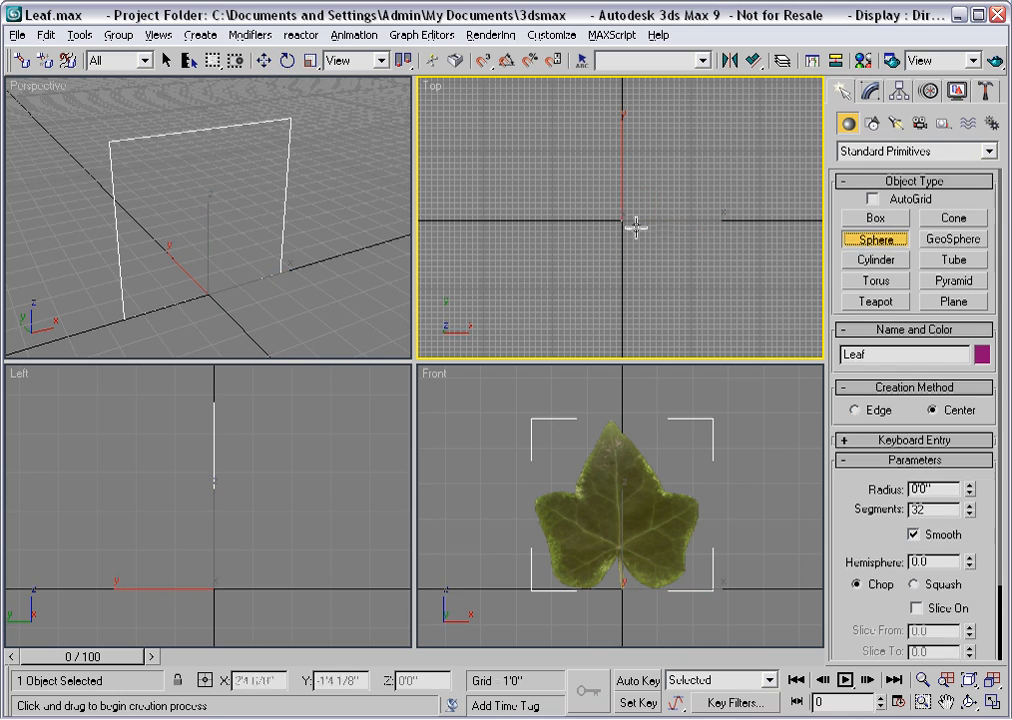
{"action": "left_click_drag", "start_coordinate": [622, 220], "coordinate": [662, 224]}
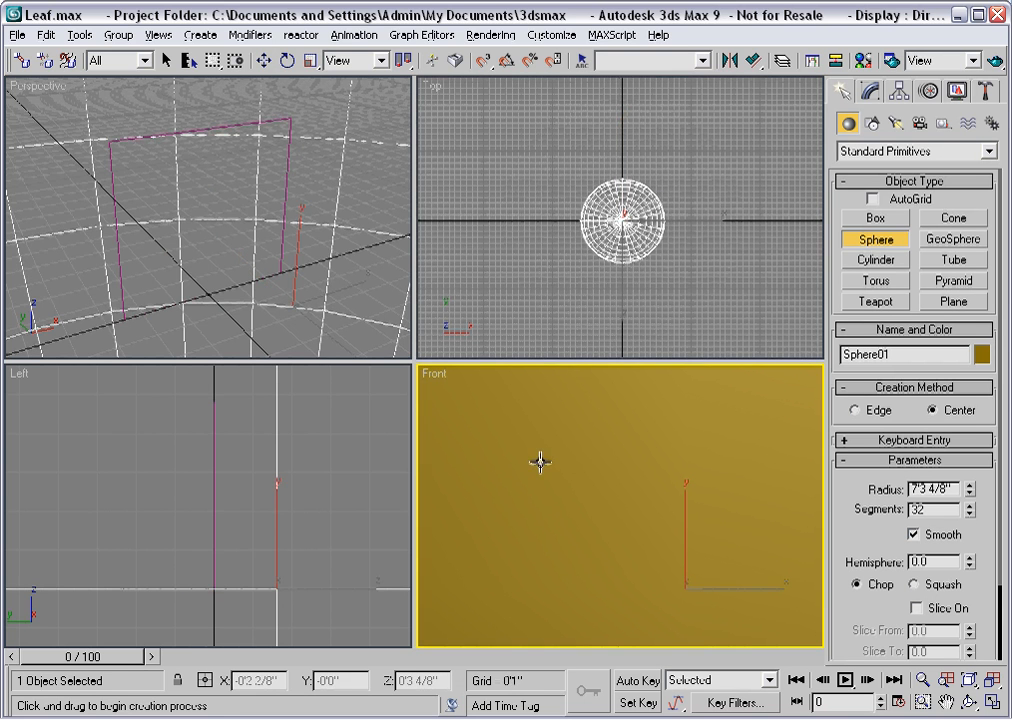
{"action": "key", "text": "ctrl+shift+z"}
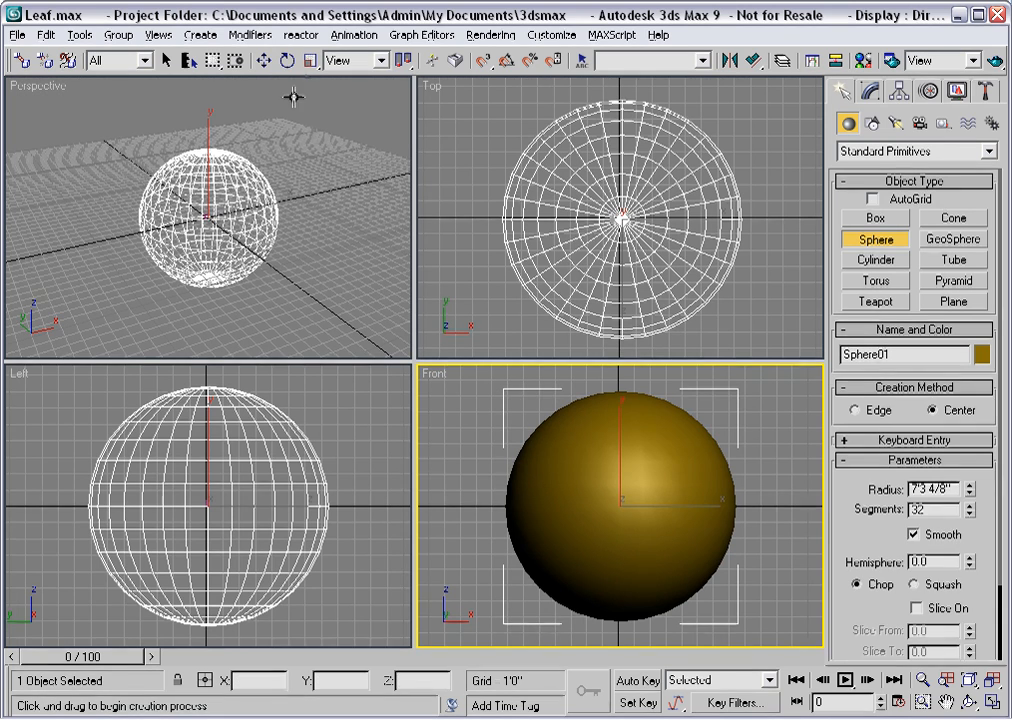
Step: Flatten the sphere to about 75% in X and 21% in Z, and nudge it slightly upward
{"action": "left_click", "coordinate": [311, 61]}
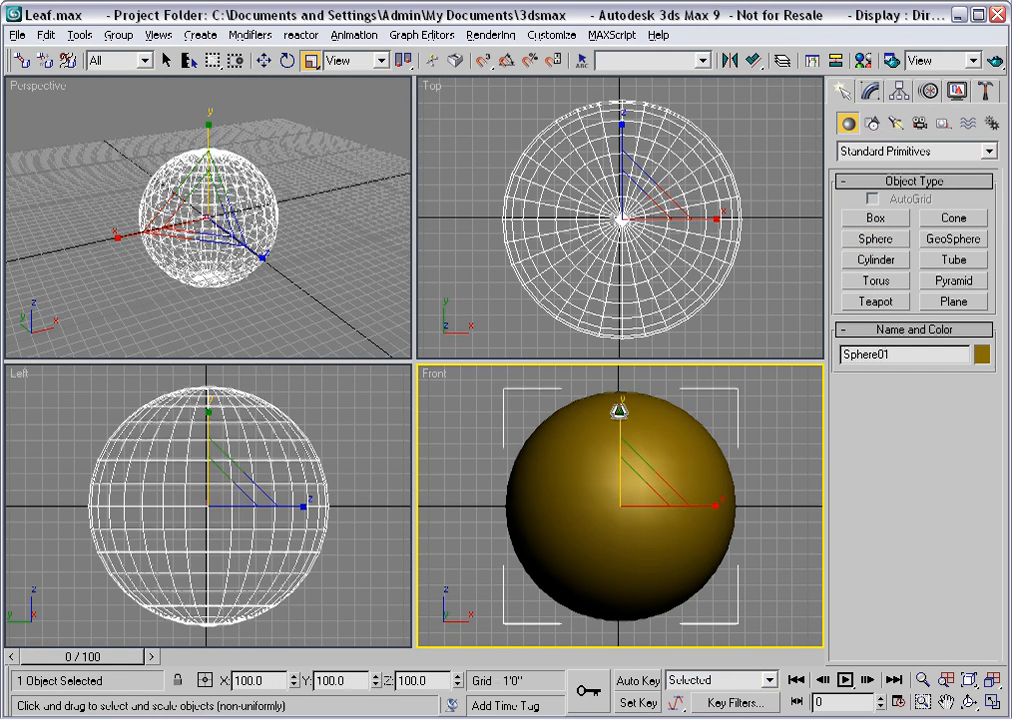
{"action": "left_click_drag", "start_coordinate": [617, 407], "coordinate": [612, 520]}
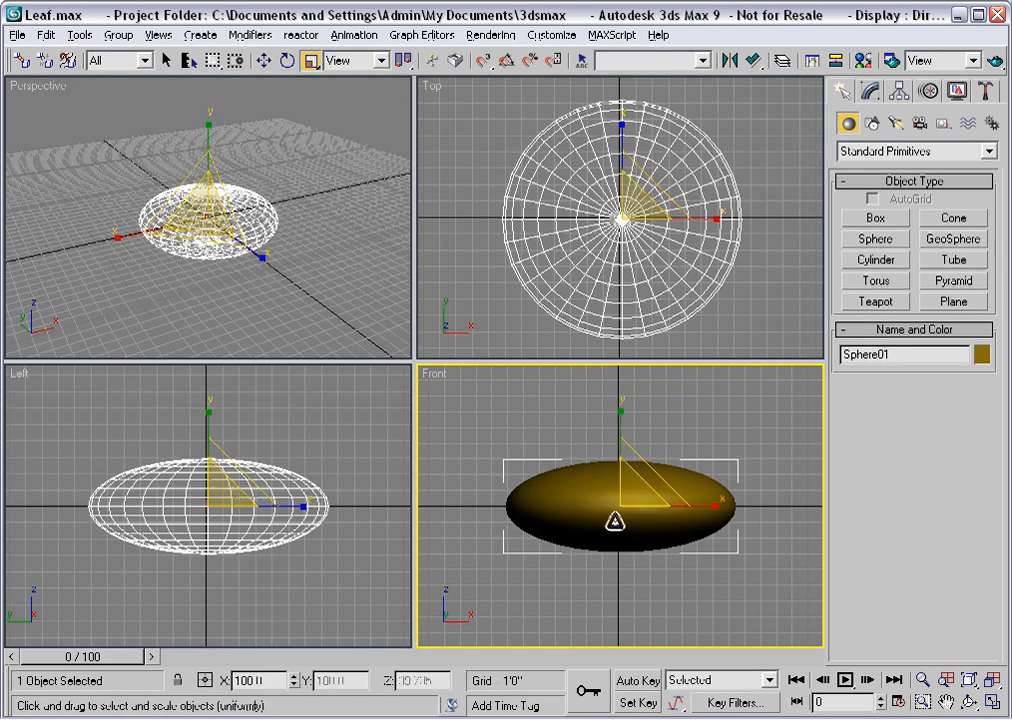
{"action": "left_click_drag", "start_coordinate": [716, 515], "coordinate": [685, 511]}
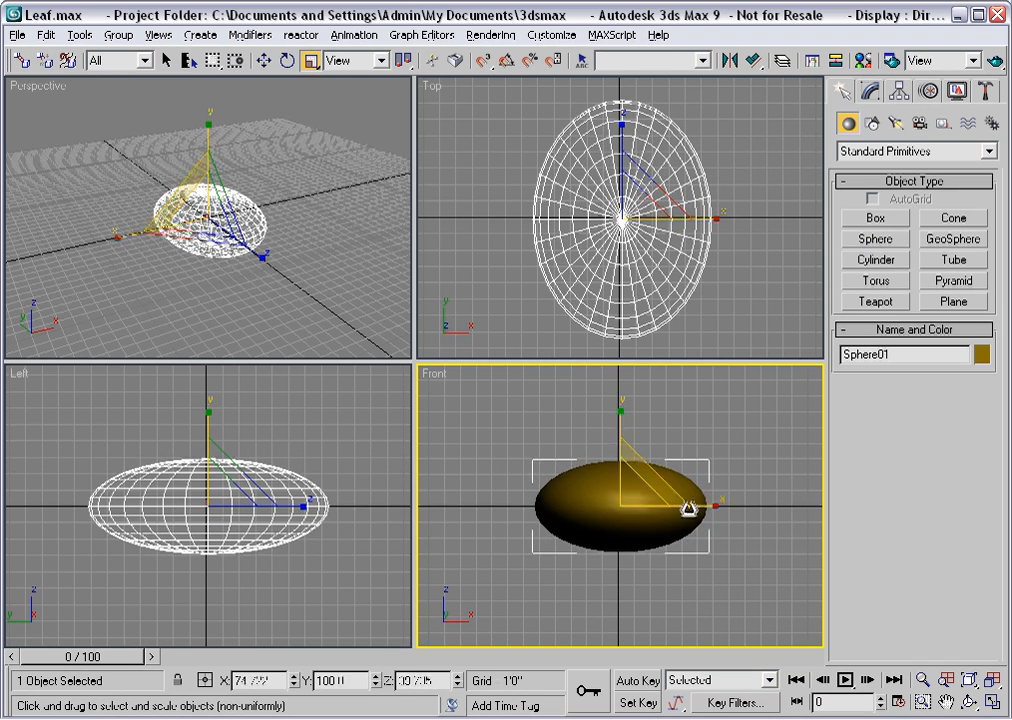
{"action": "left_click_drag", "start_coordinate": [619, 432], "coordinate": [612, 477]}
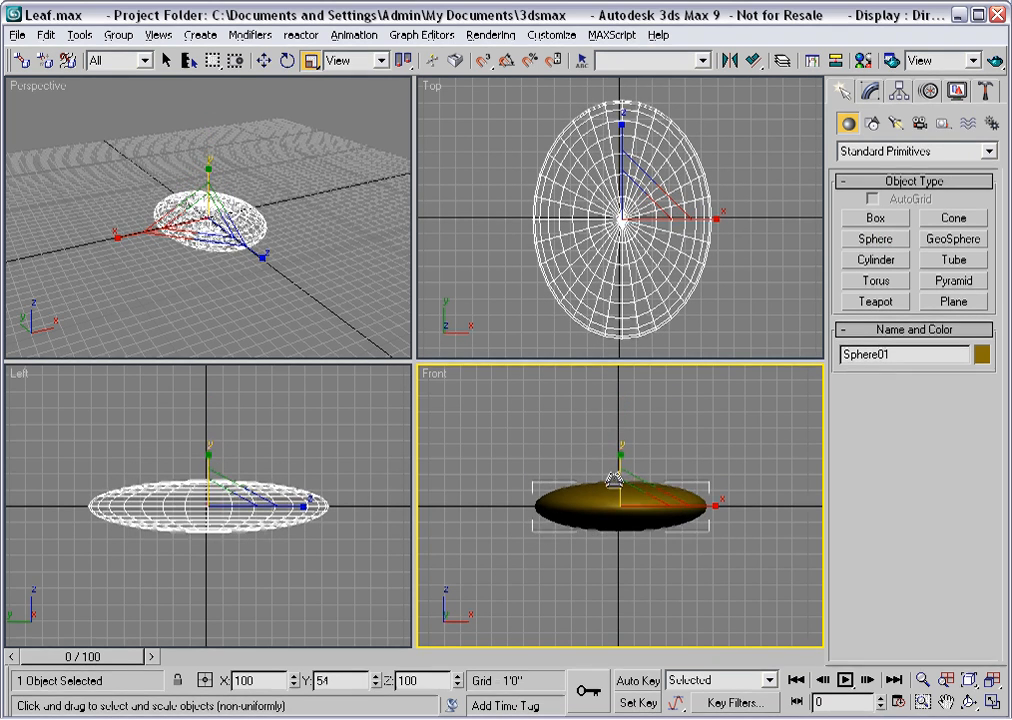
{"action": "right_click", "coordinate": [603, 495]}
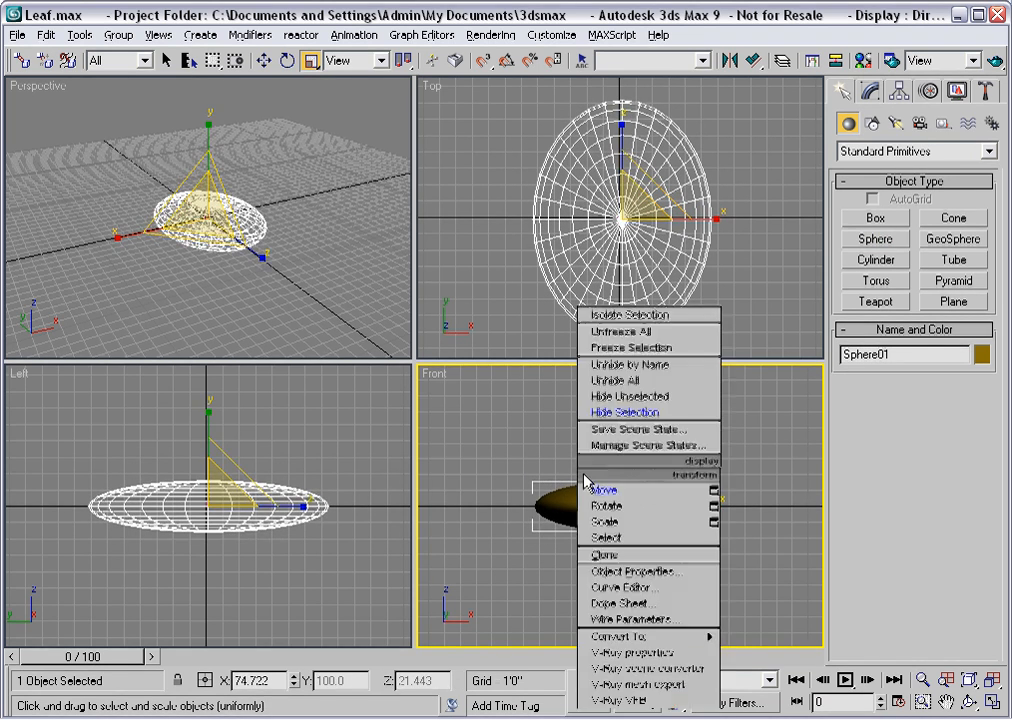
{"action": "left_click", "coordinate": [580, 481]}
{"action": "mouse_move", "coordinate": [620, 456]}
{"action": "left_mouse_down"}
{"action": "mouse_move", "coordinate": [618, 402]}
{"action": "mouse_move", "coordinate": [614, 457]}
{"action": "left_mouse_up"}
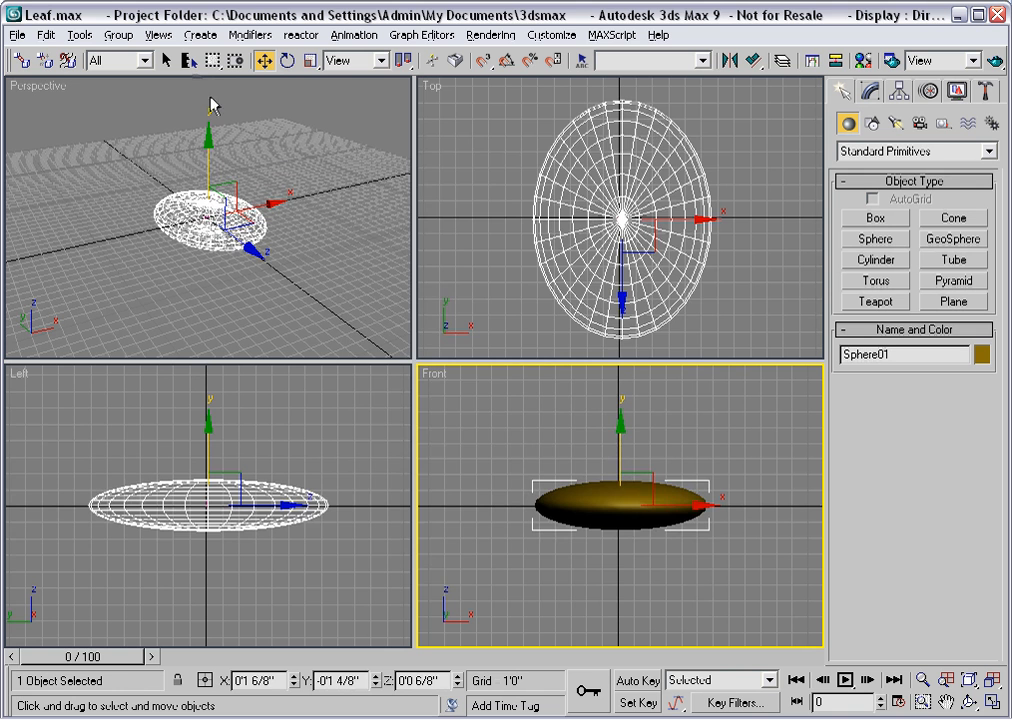
Step: Make the Leaf plane a Scatter compound object, with an instance of the flattened sphere as the distribution object
{"action": "left_click", "coordinate": [189, 60]}
{"action": "double_click", "coordinate": [333, 187]}
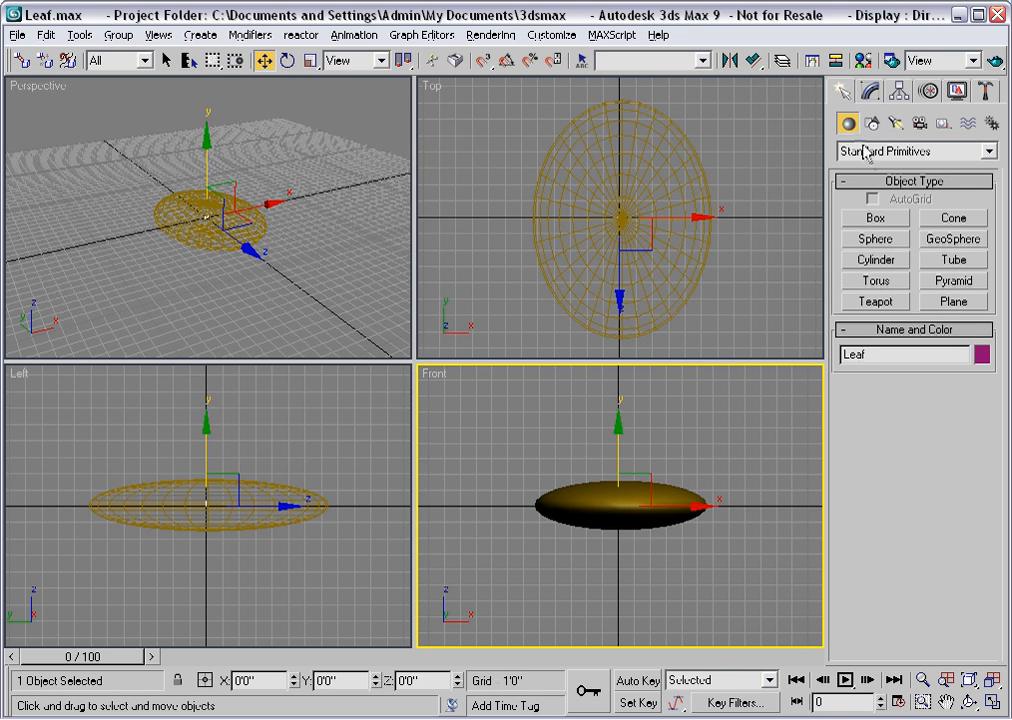
{"action": "left_click", "coordinate": [965, 151]}
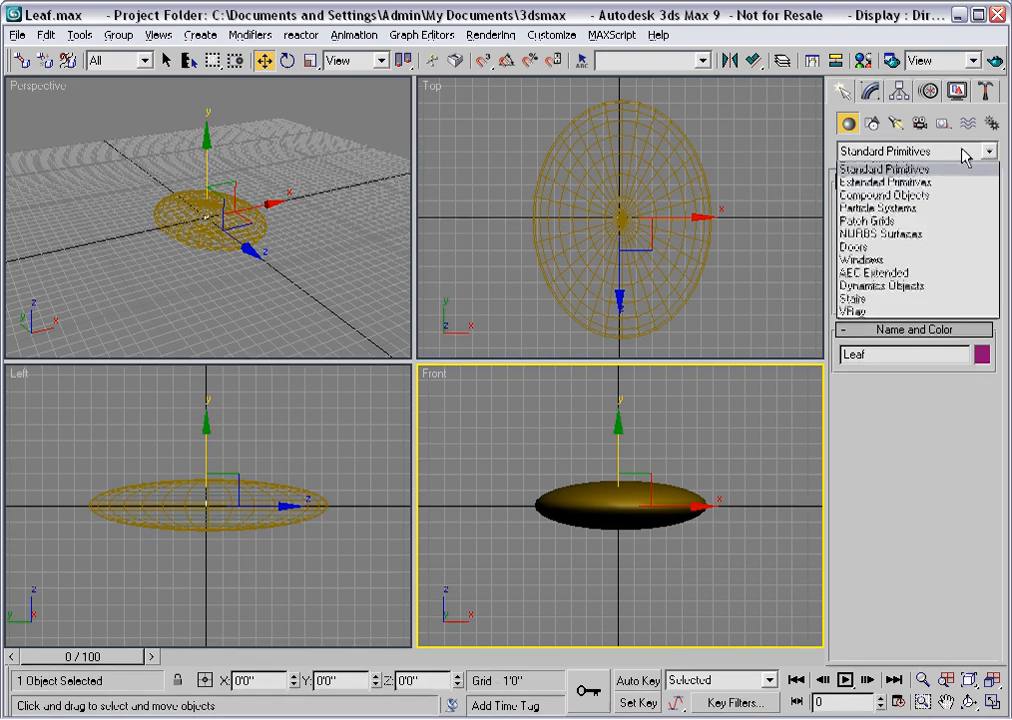
{"action": "left_click", "coordinate": [930, 193]}
{"action": "left_click", "coordinate": [938, 220]}
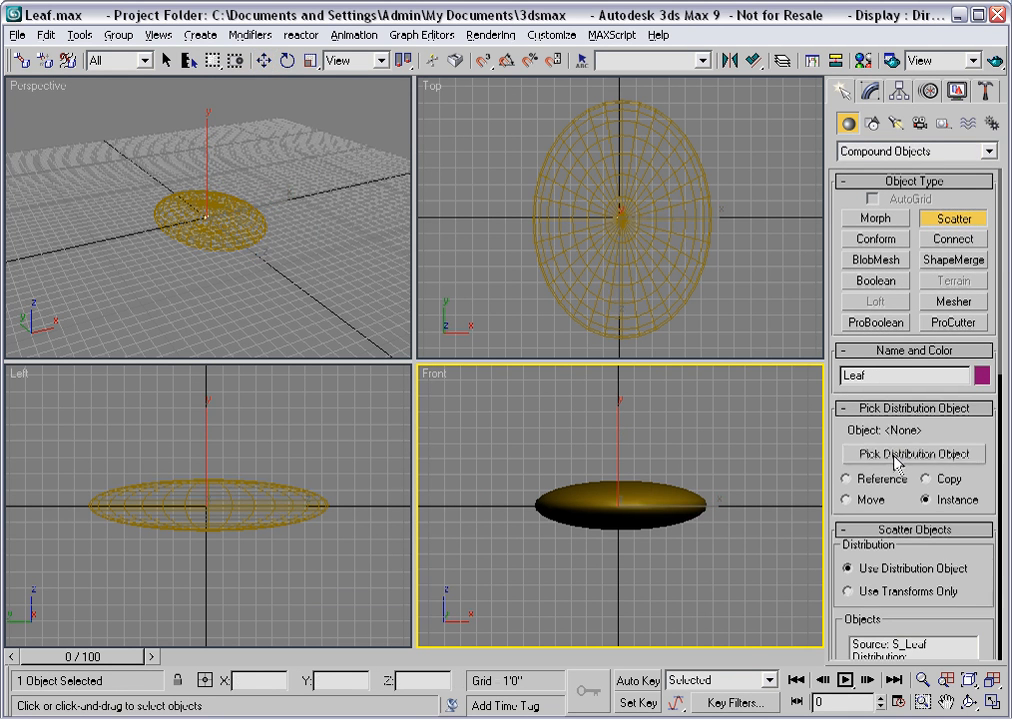
{"action": "left_click", "coordinate": [897, 456]}
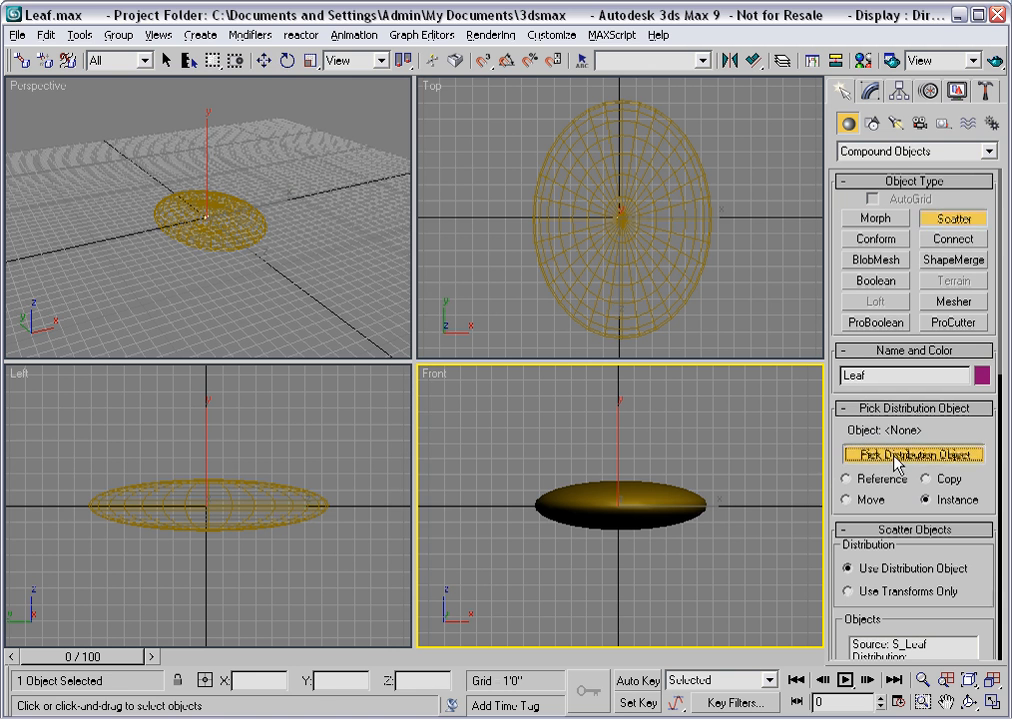
{"action": "left_click", "coordinate": [690, 495]}
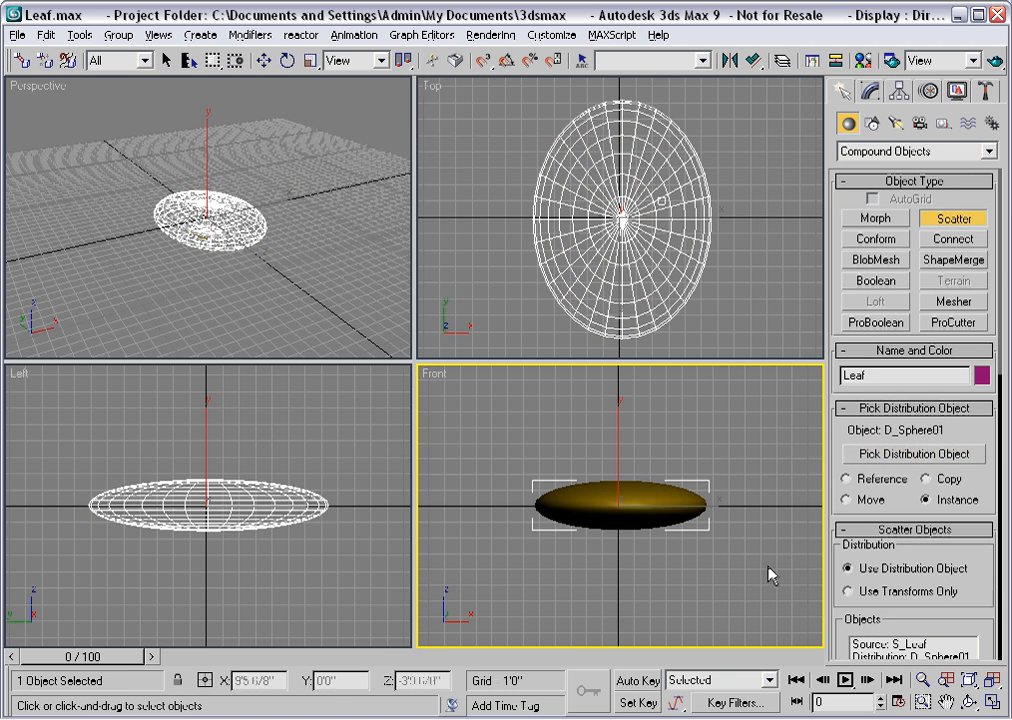
Step: Delete the original flattened sphere, Sphere01, keeping only the scatter object
{"action": "key", "text": "w"}
{"action": "left_click", "coordinate": [737, 514]}
{"action": "left_click", "coordinate": [716, 505]}
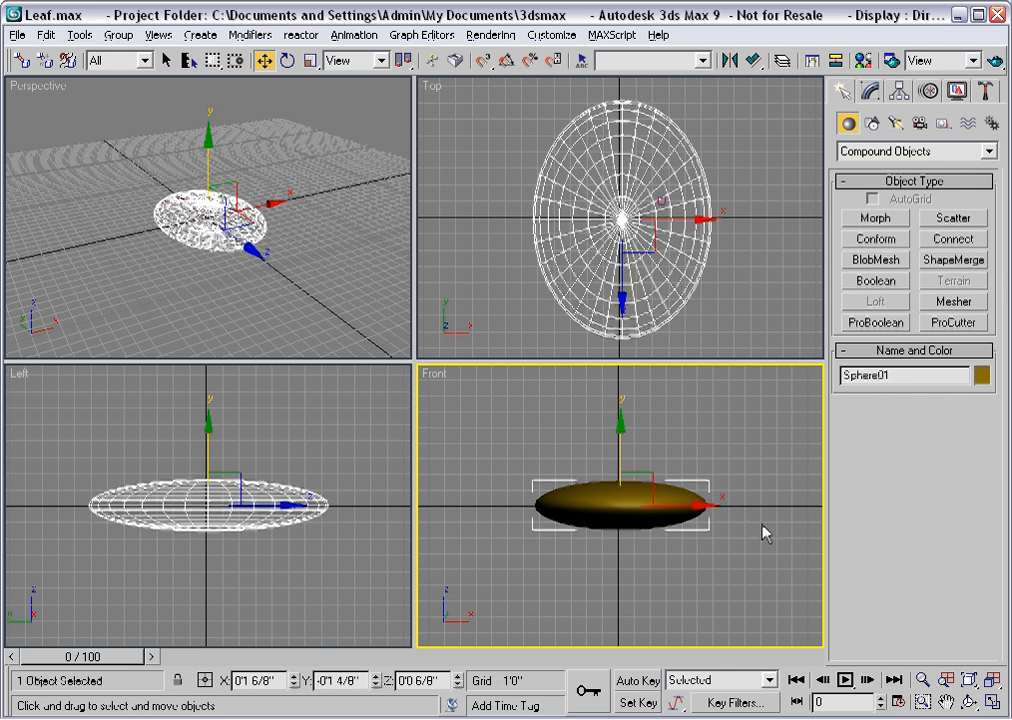
{"action": "key", "text": "Delete"}
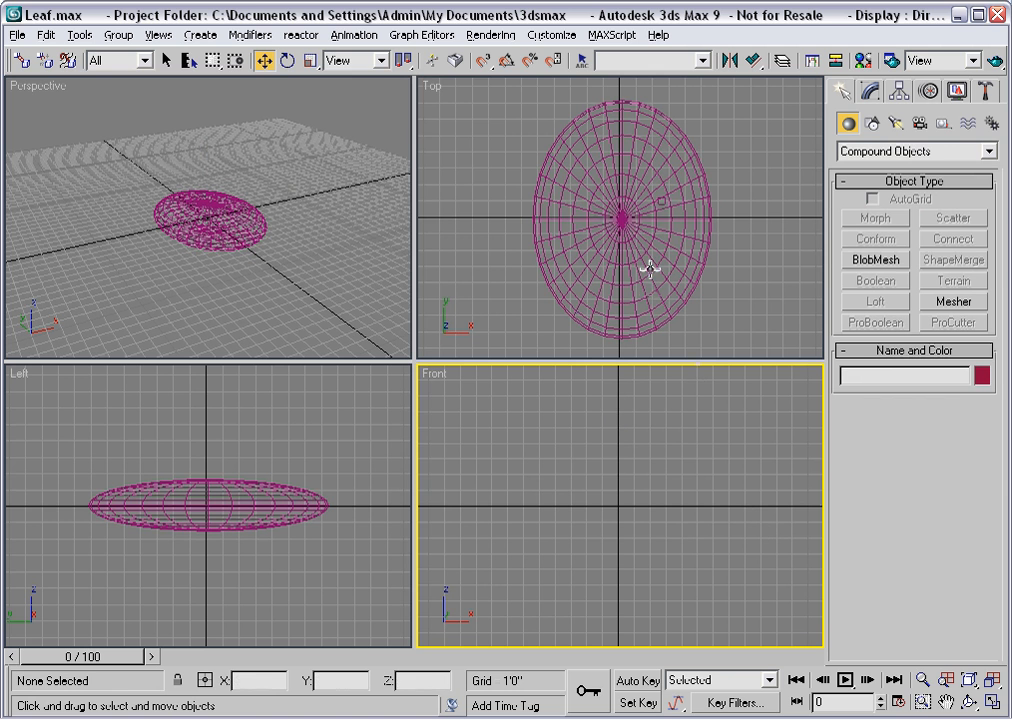
Step: Hide the distribution object in the Leaf scatter's display options
{"action": "left_click", "coordinate": [290, 252]}
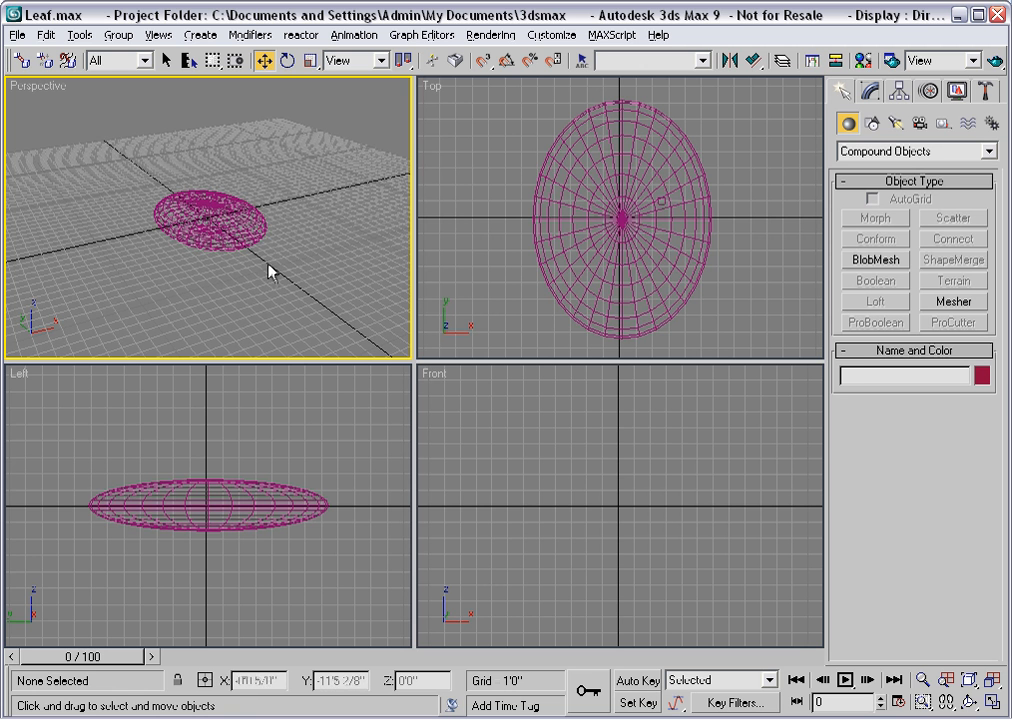
{"action": "left_click", "coordinate": [247, 239]}
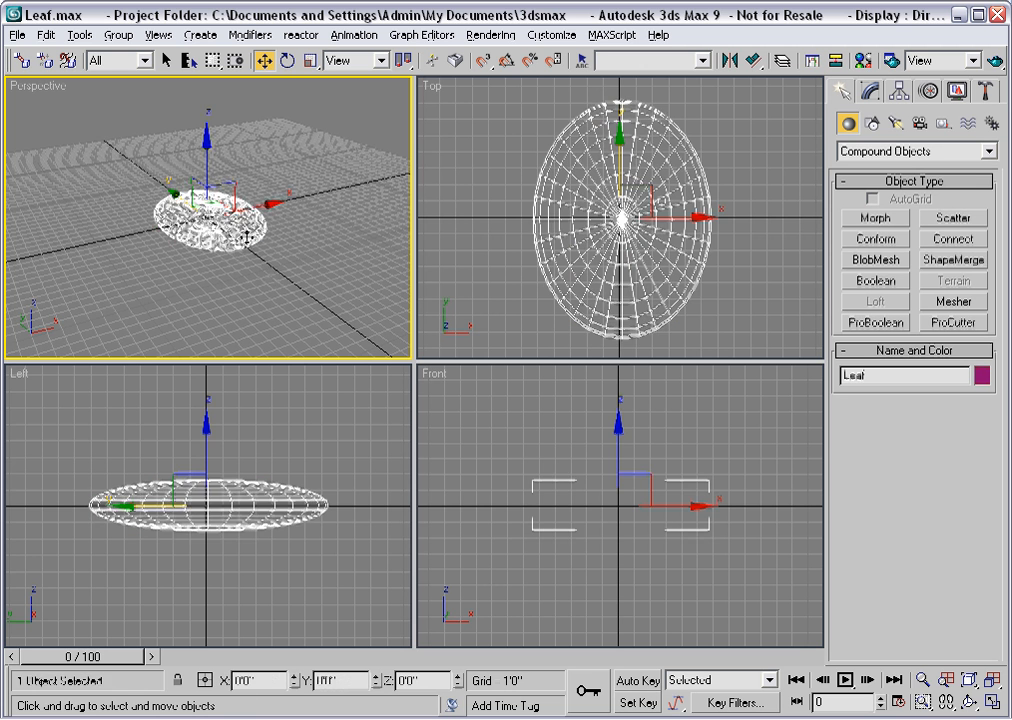
{"action": "scroll", "coordinate": [278, 283], "scroll_direction": "up", "scroll_amount": 5}
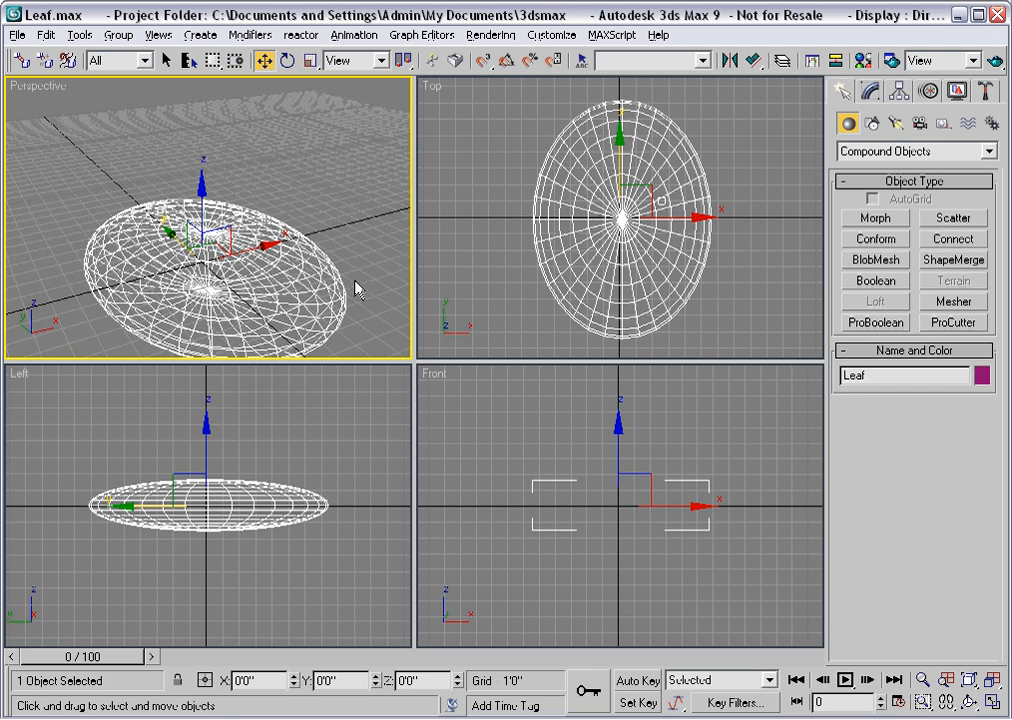
{"action": "left_click", "coordinate": [871, 90]}
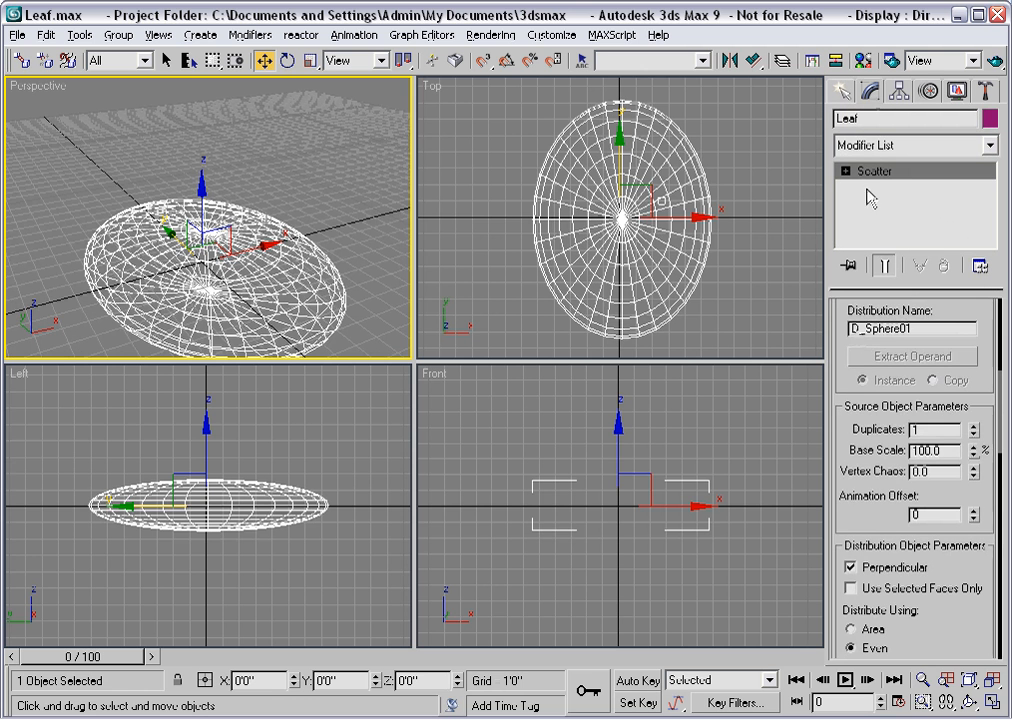
{"action": "left_click_drag", "start_coordinate": [855, 333], "coordinate": [840, 481]}
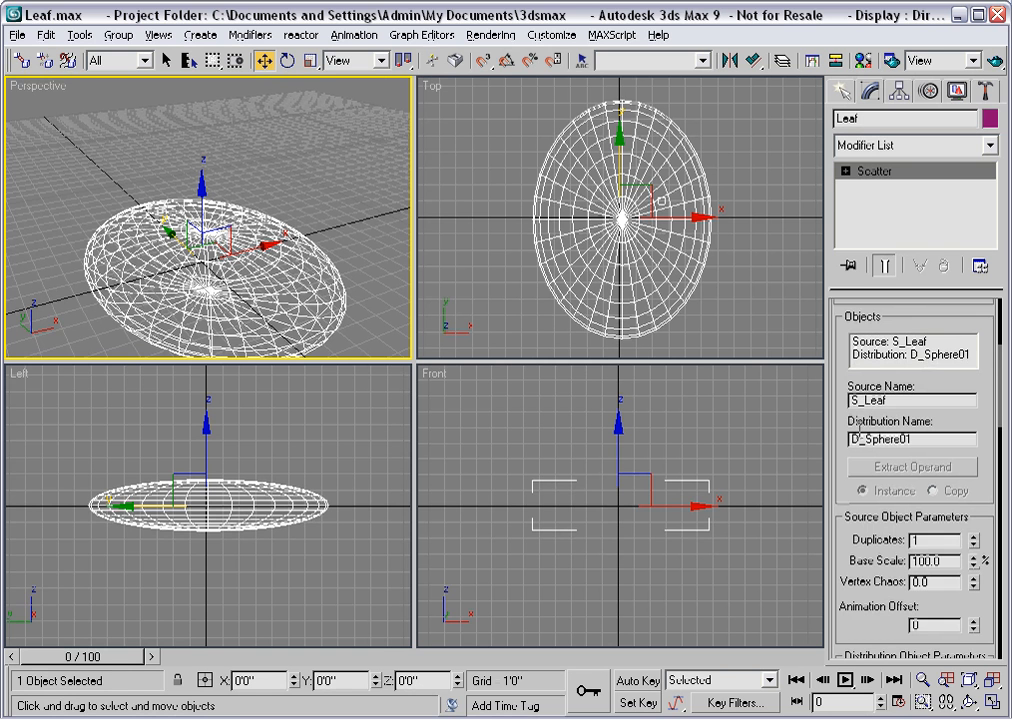
{"action": "left_click_drag", "start_coordinate": [840, 513], "coordinate": [836, 328]}
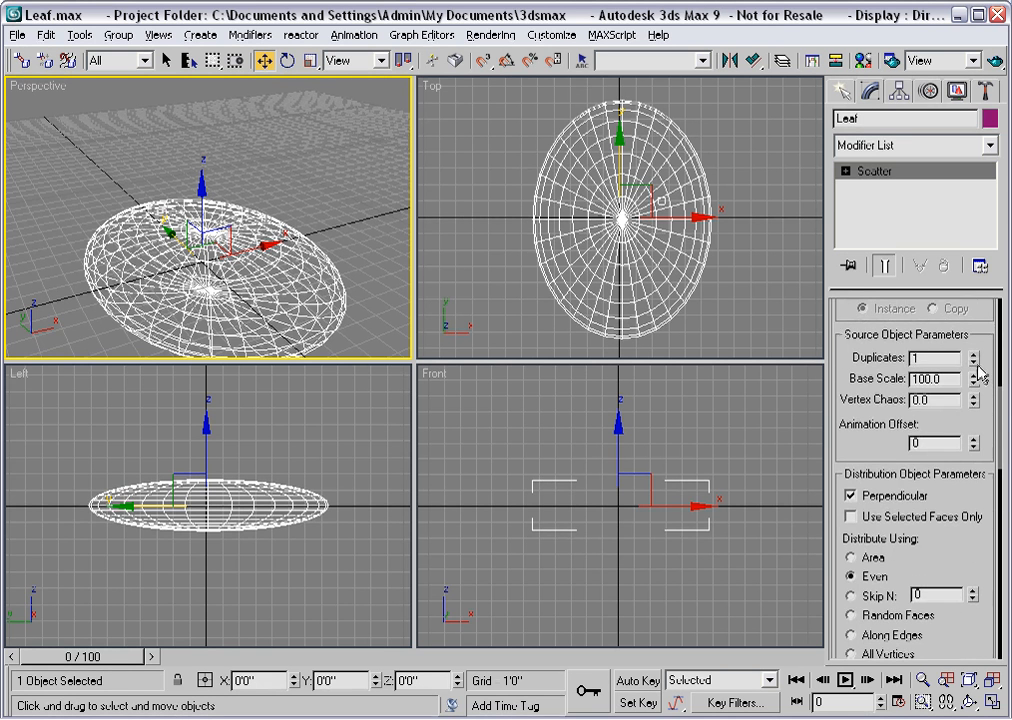
{"action": "left_click_drag", "start_coordinate": [1001, 406], "coordinate": [1001, 616]}
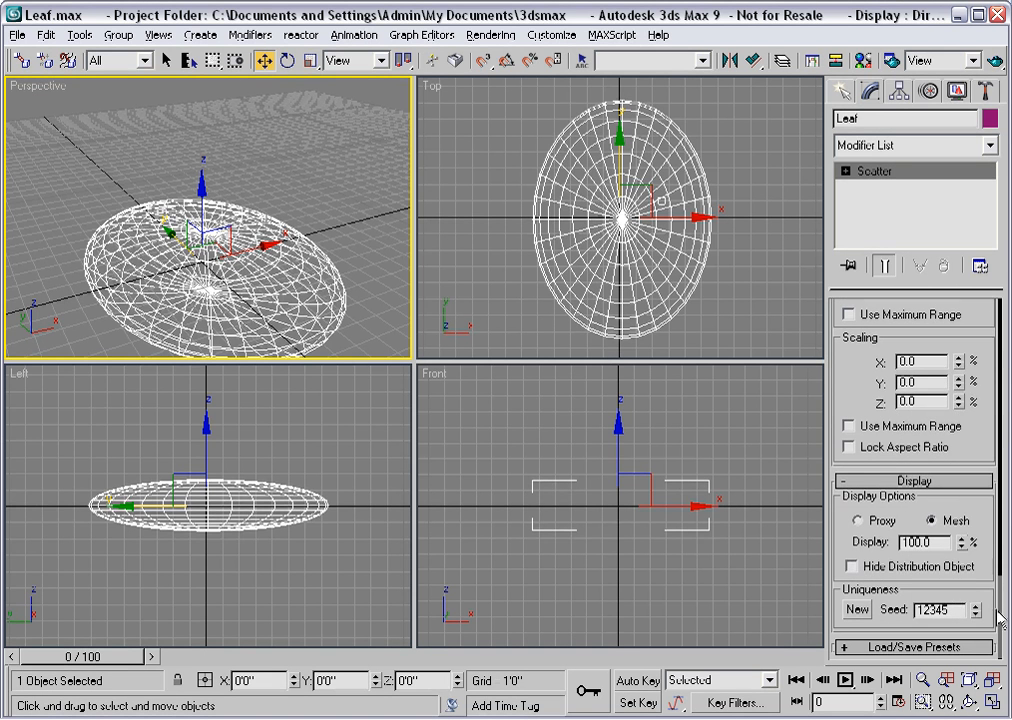
{"action": "left_click", "coordinate": [851, 567]}
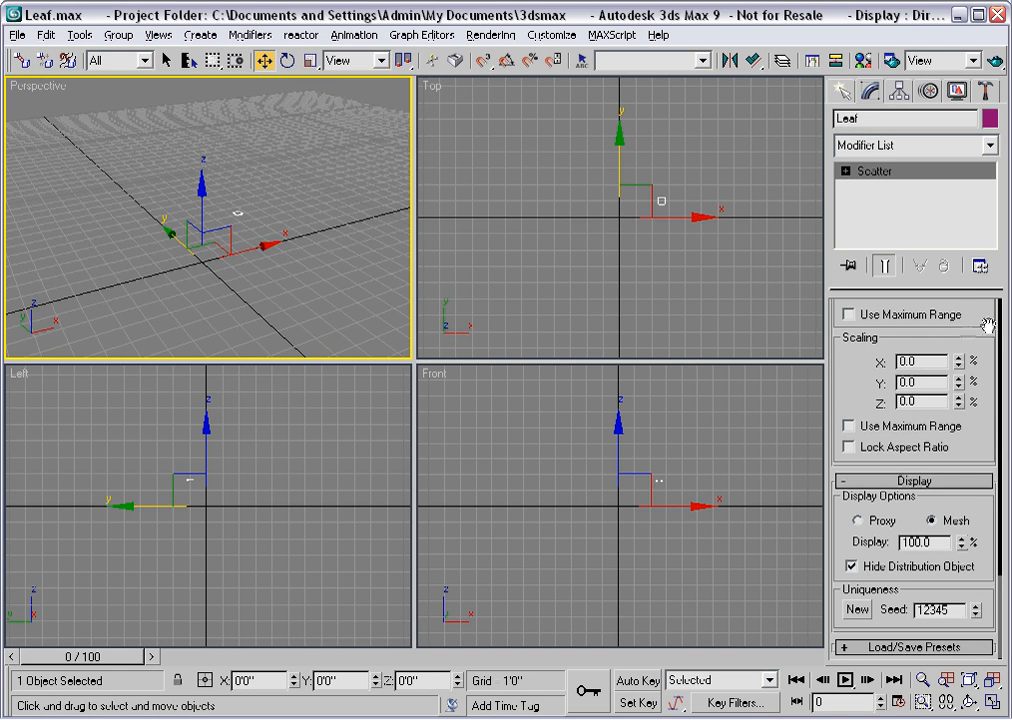
Step: Turn off Perpendicular distribution for the scatter and set its duplicates to 100
{"action": "left_click_drag", "start_coordinate": [991, 320], "coordinate": [978, 604]}
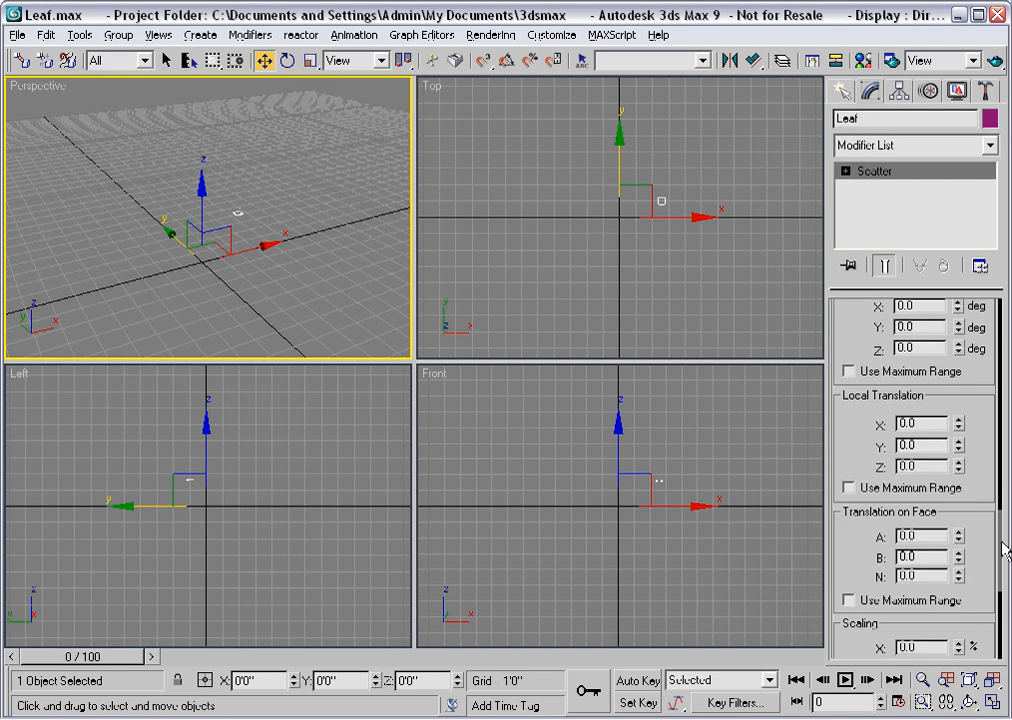
{"action": "left_click_drag", "start_coordinate": [998, 541], "coordinate": [1005, 416]}
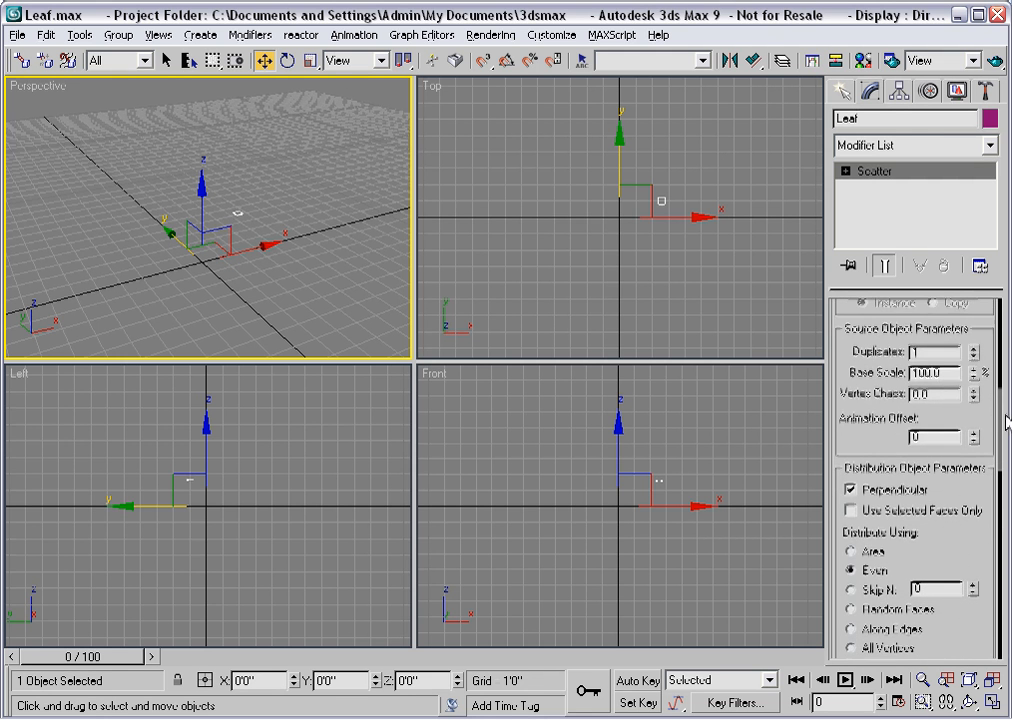
{"action": "left_click", "coordinate": [851, 491]}
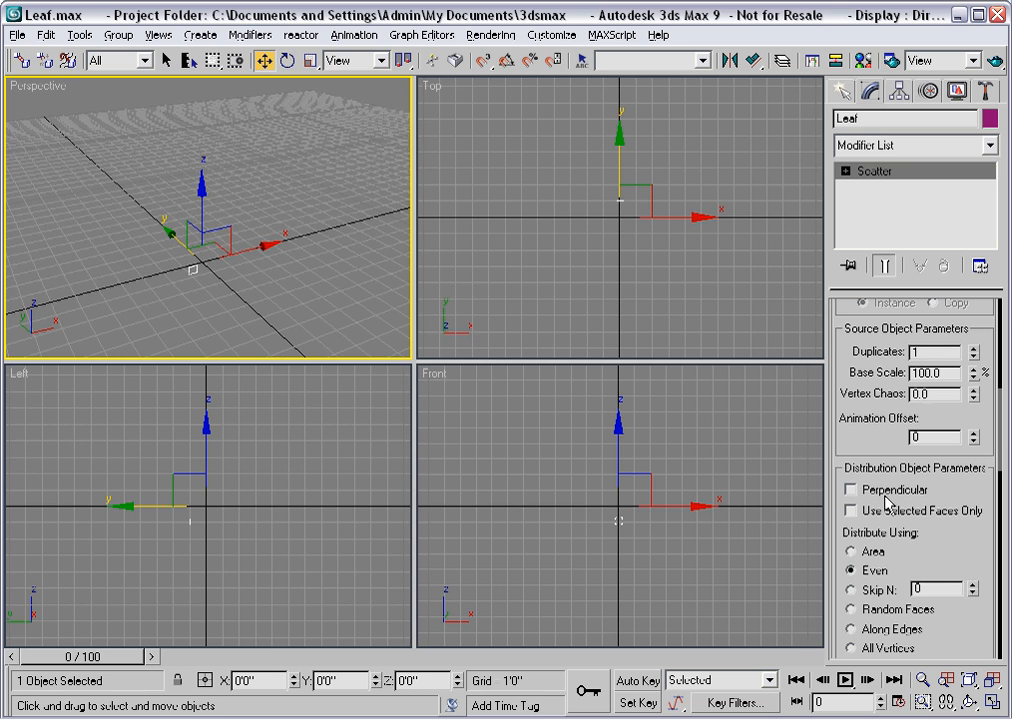
{"action": "left_click", "coordinate": [924, 352]}
{"action": "type", "text": "00"}
{"action": "key", "text": "Return"}
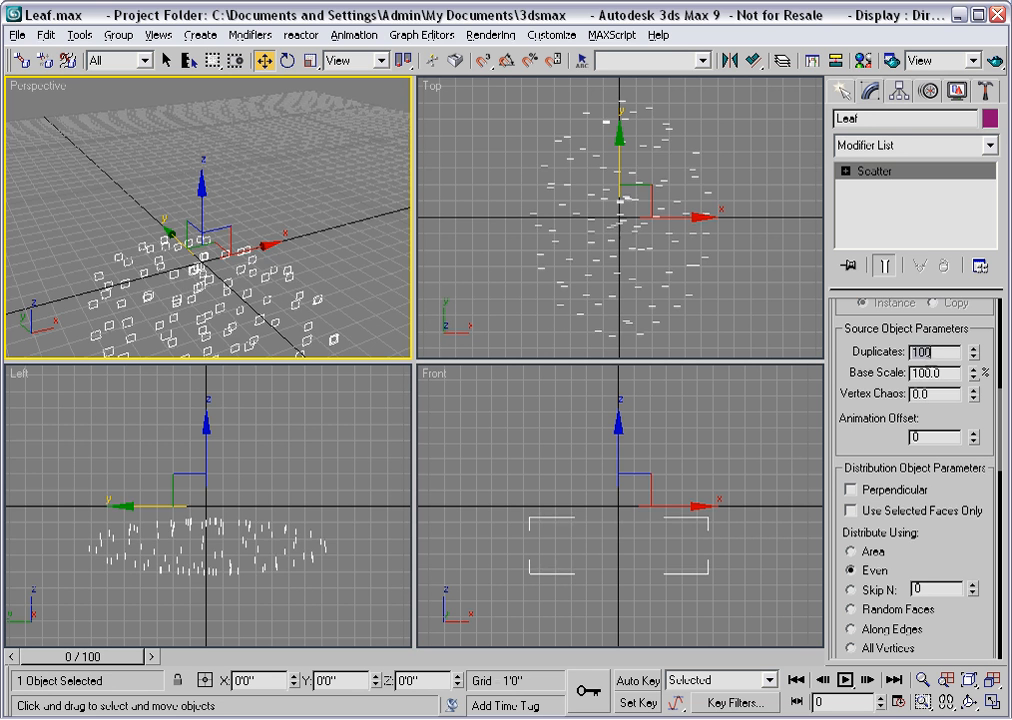
Step: Move the scattered leaves up about 4'3" along the vertical axis so they sit above the ground grid
{"action": "middle_click_drag", "start_coordinate": [258, 293], "coordinate": [252, 222]}
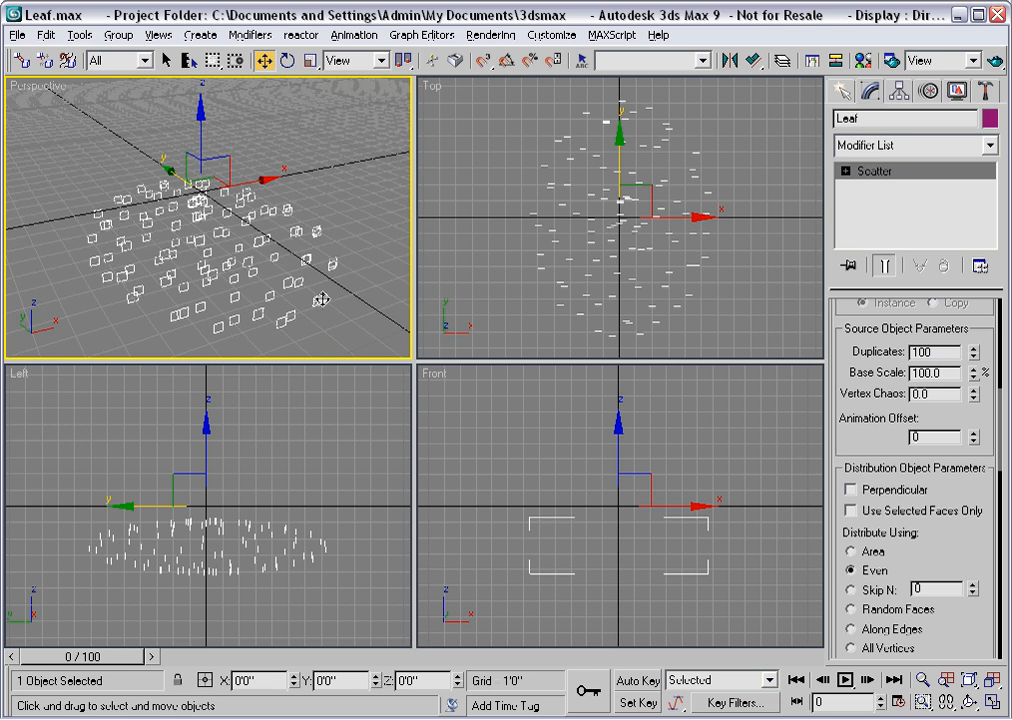
{"action": "right_click", "coordinate": [550, 463]}
{"action": "left_click_drag", "start_coordinate": [616, 463], "coordinate": [605, 396]}
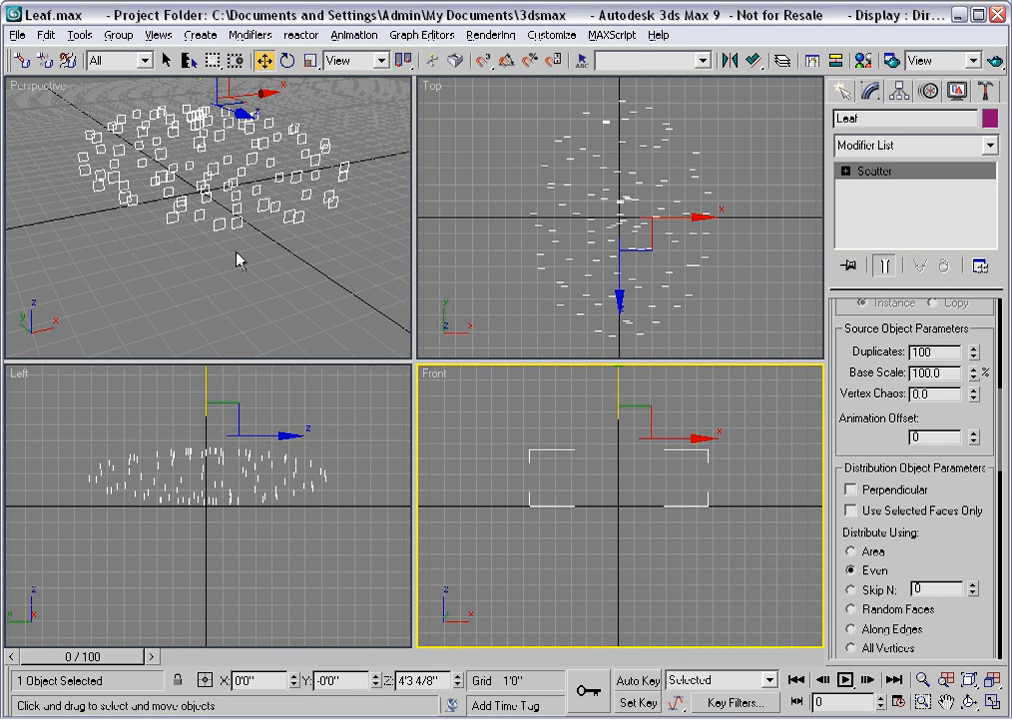
Step: Distribute the scattered leaves using Volume so they fill the inside of the distribution object
{"action": "middle_click_drag", "start_coordinate": [237, 252], "coordinate": [228, 316]}
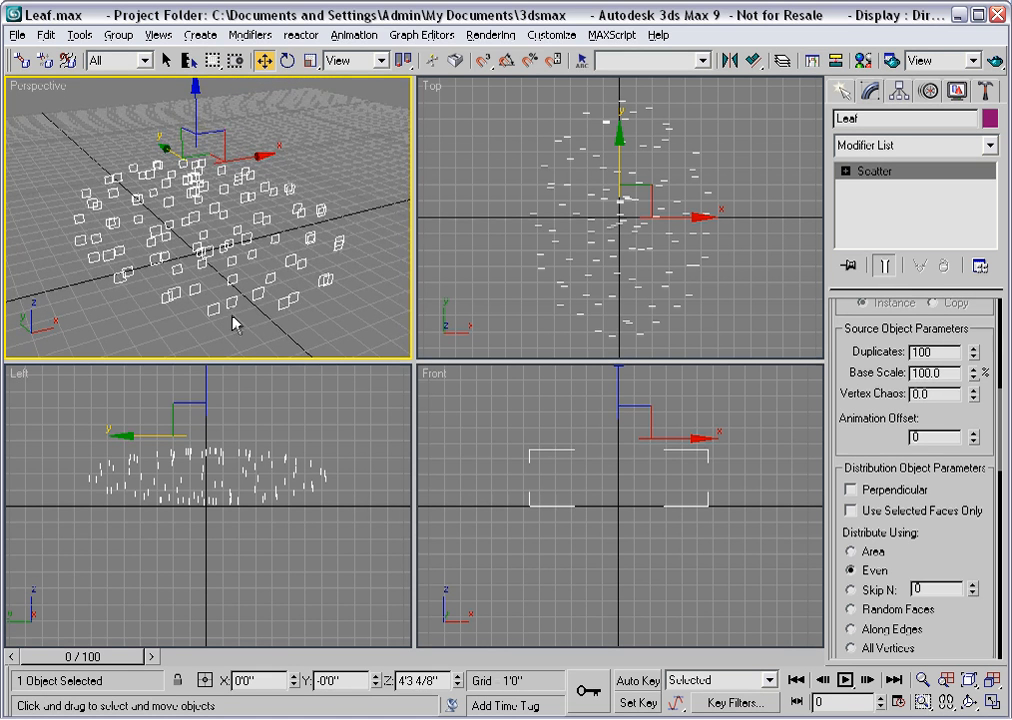
{"action": "scroll", "coordinate": [252, 303], "scroll_direction": "up", "scroll_amount": 3}
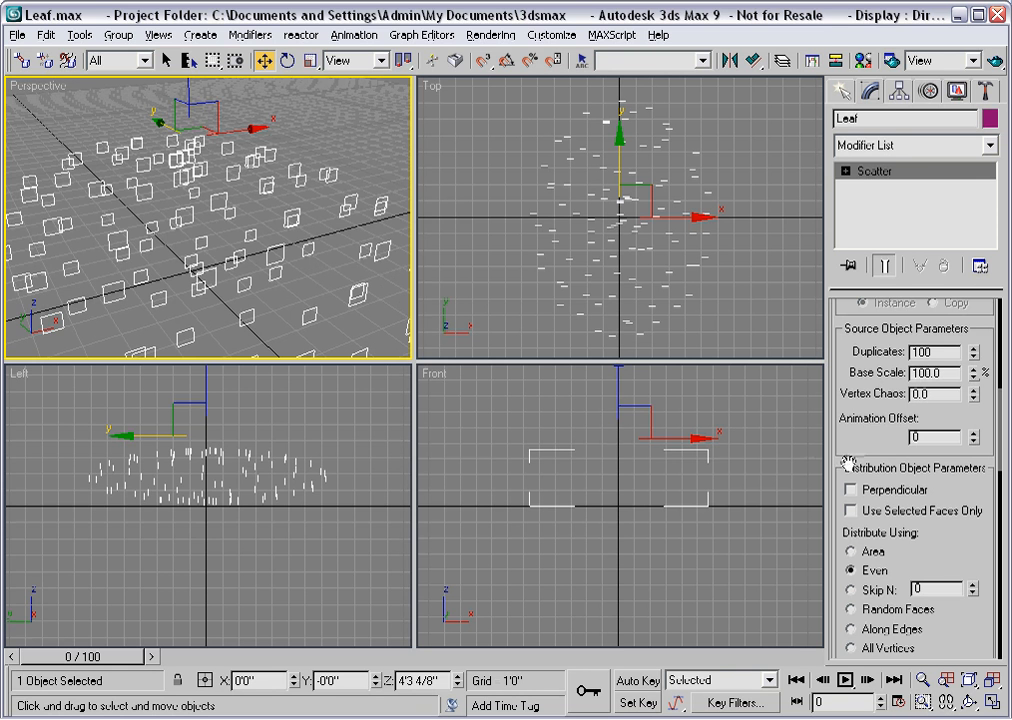
{"action": "left_click_drag", "start_coordinate": [854, 449], "coordinate": [855, 429]}
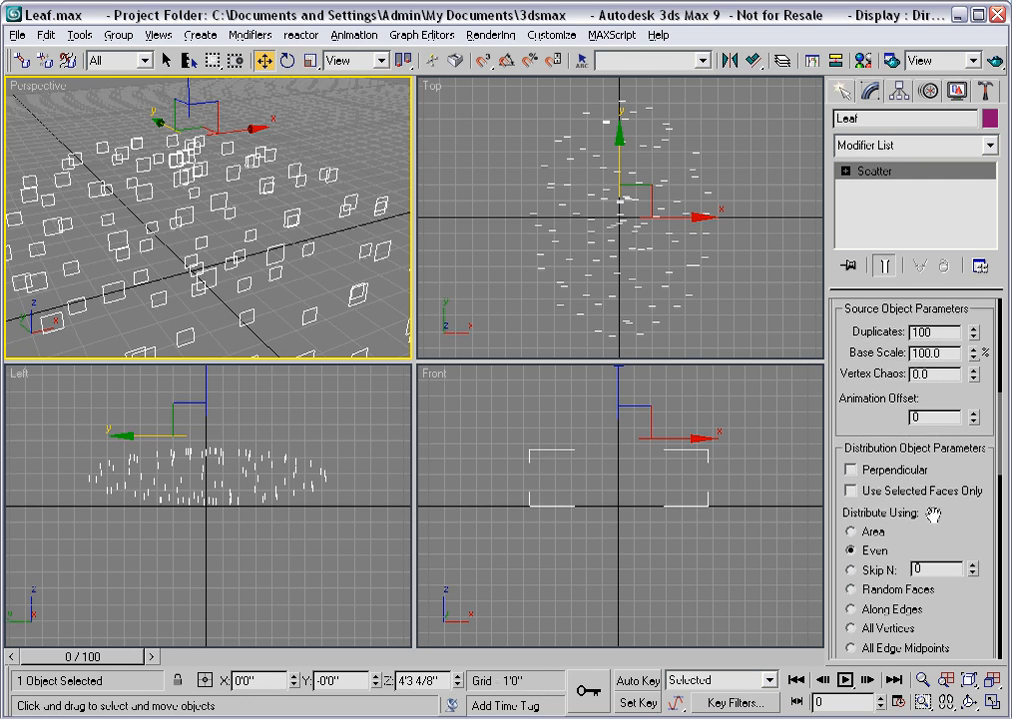
{"action": "left_click_drag", "start_coordinate": [903, 513], "coordinate": [923, 450]}
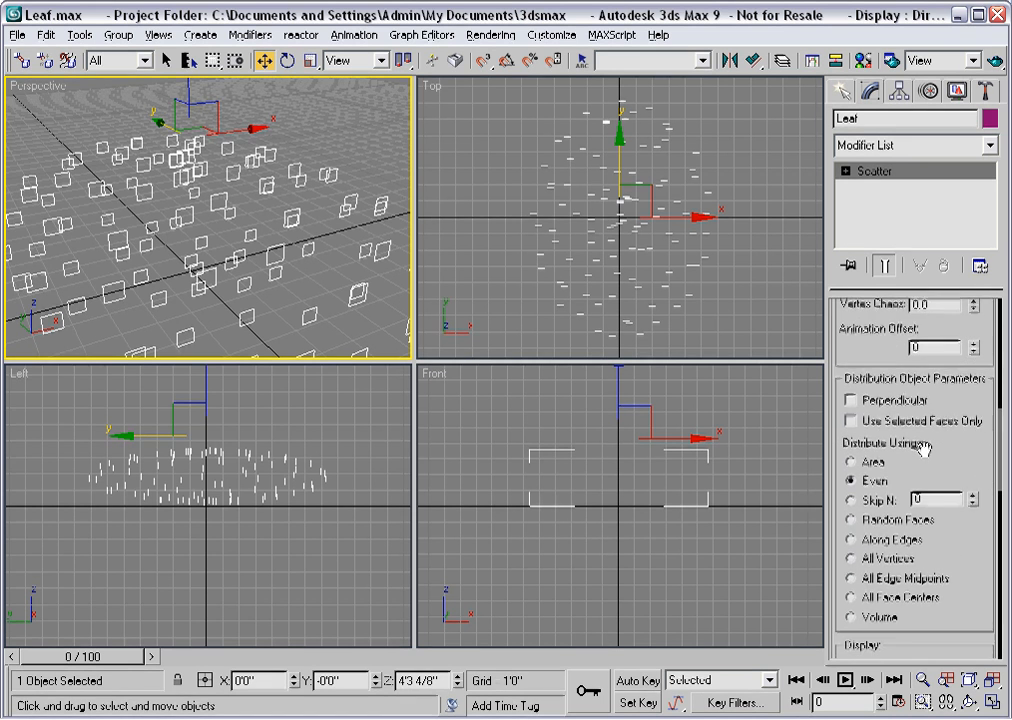
{"action": "left_click", "coordinate": [852, 618]}
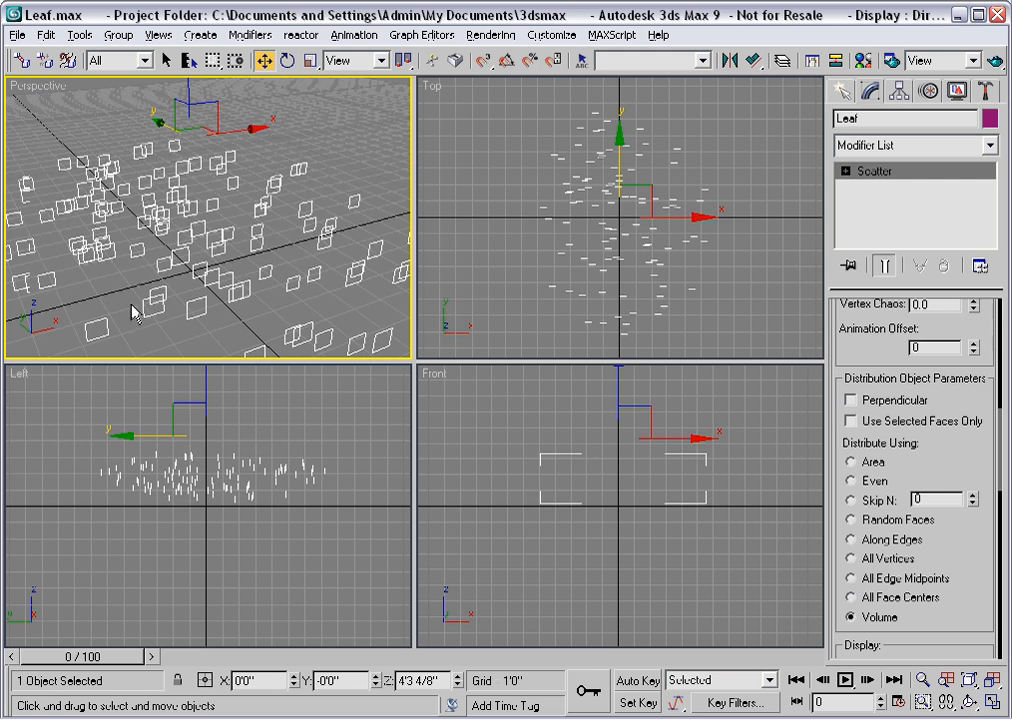
{"action": "middle_click_drag", "start_coordinate": [130, 208], "coordinate": [203, 280], "text": "alt"}
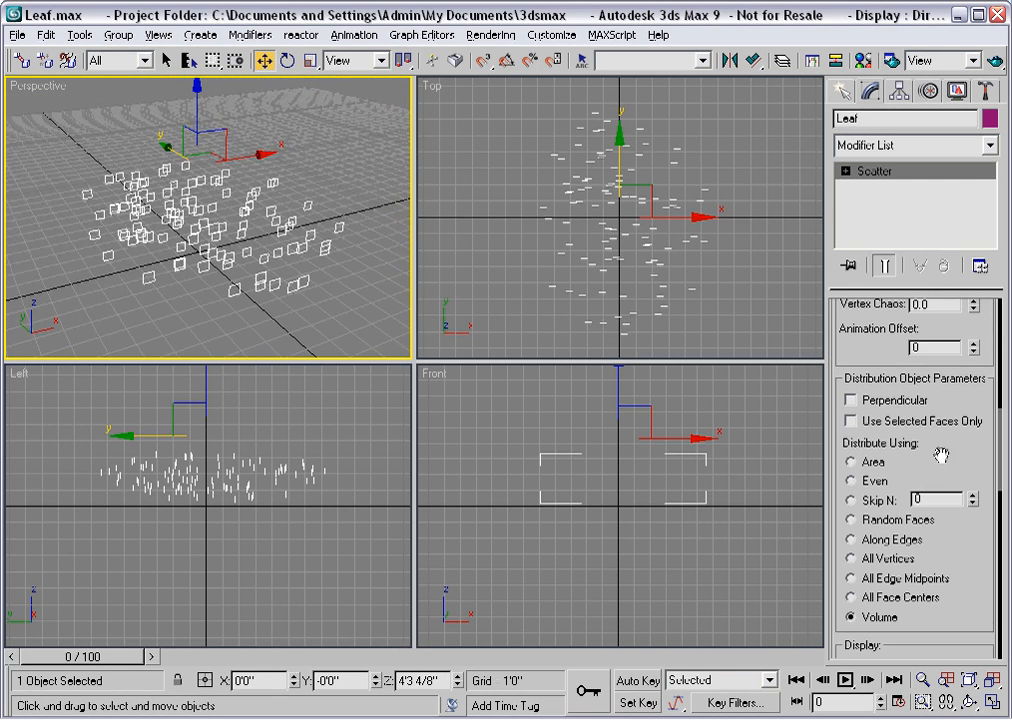
Step: Try out the leaves' base scale, keeping it at 100%, and set the scatter's vertex chaos to 0.65
{"action": "left_click_drag", "start_coordinate": [943, 455], "coordinate": [941, 550]}
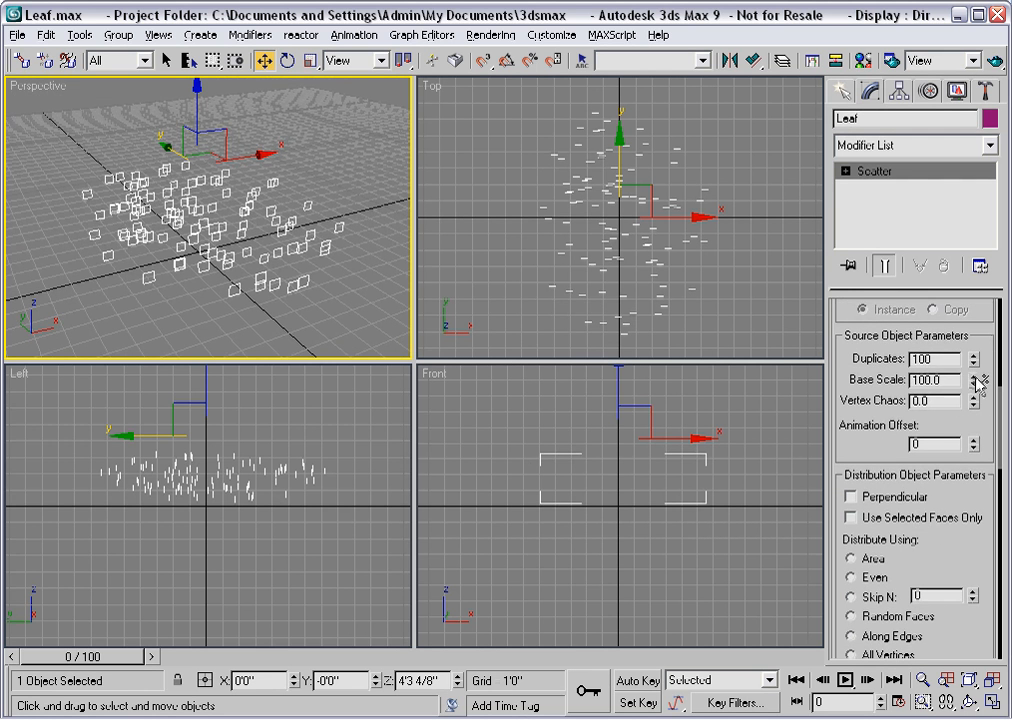
{"action": "left_click_drag", "start_coordinate": [973, 382], "coordinate": [966, 340]}
{"action": "left_click_drag", "start_coordinate": [975, 406], "coordinate": [969, 344]}
{"action": "left_click_drag", "start_coordinate": [969, 326], "coordinate": [965, 337]}
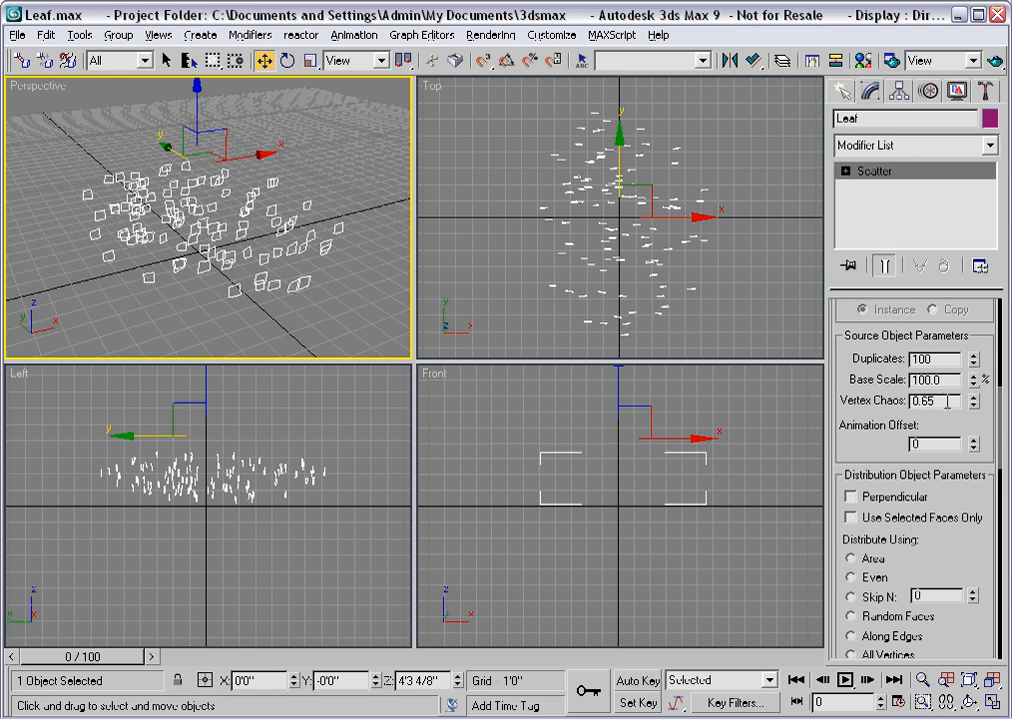
Step: Enable Use Maximum Range for the scatter's rotation transform and set the rotation to 30 degrees
{"action": "left_click_drag", "start_coordinate": [1000, 428], "coordinate": [1000, 557]}
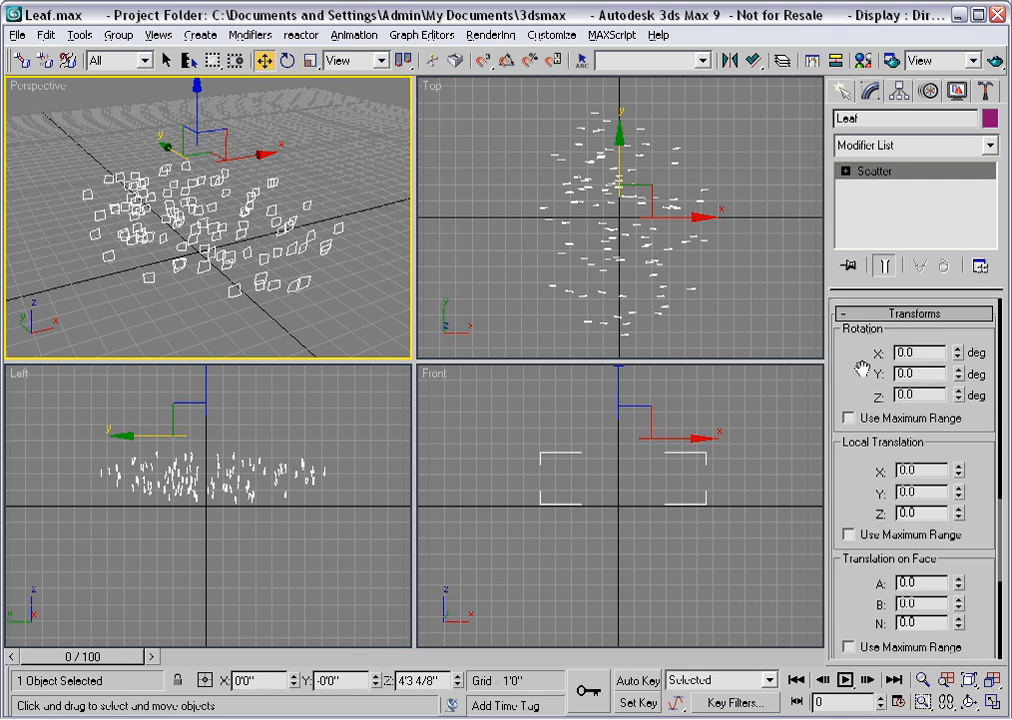
{"action": "left_click", "coordinate": [849, 418]}
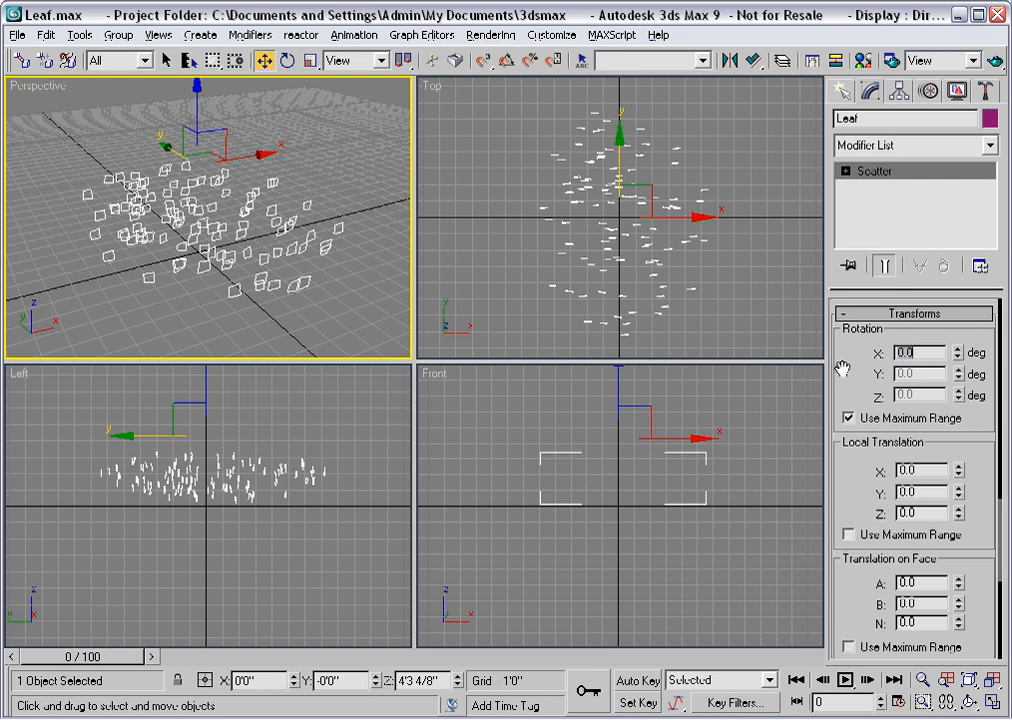
{"action": "type", "text": "30"}
{"action": "key", "text": "Return"}
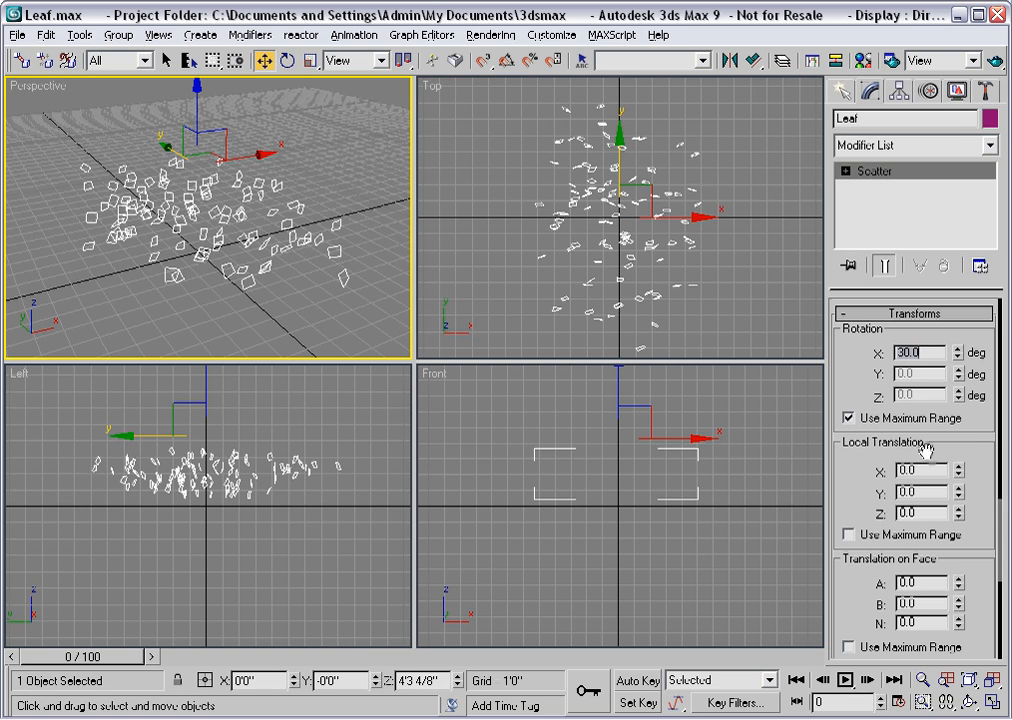
Step: Enable Use Maximum Range for the scatter's scaling transform and set the scaling to 30%
{"action": "left_click_drag", "start_coordinate": [1003, 528], "coordinate": [1001, 614]}
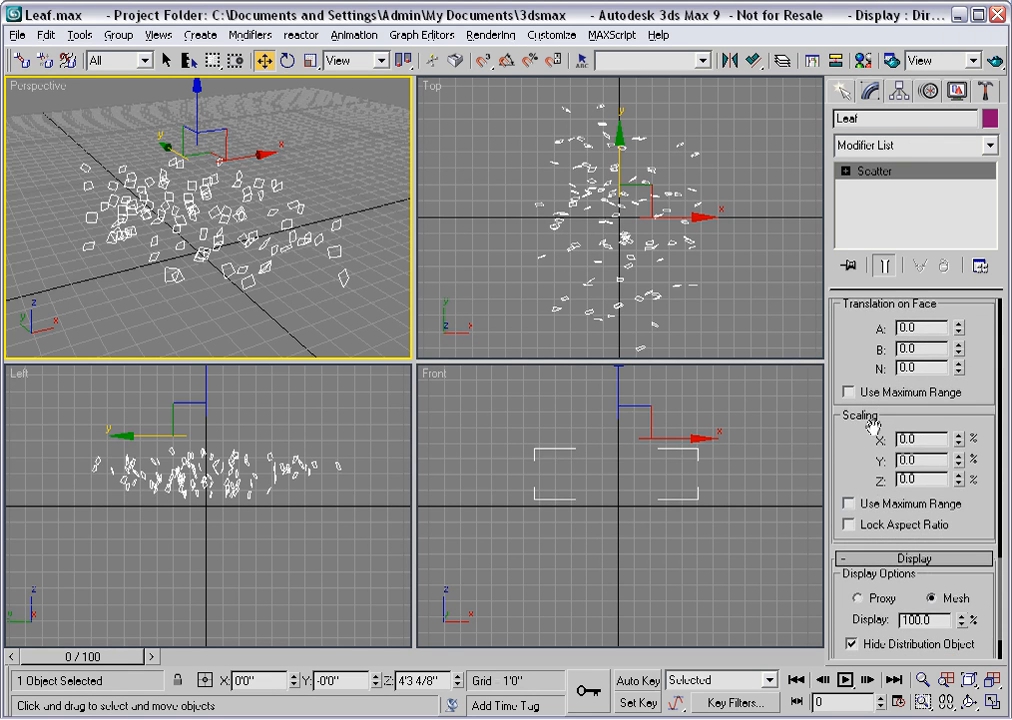
{"action": "left_click", "coordinate": [849, 504]}
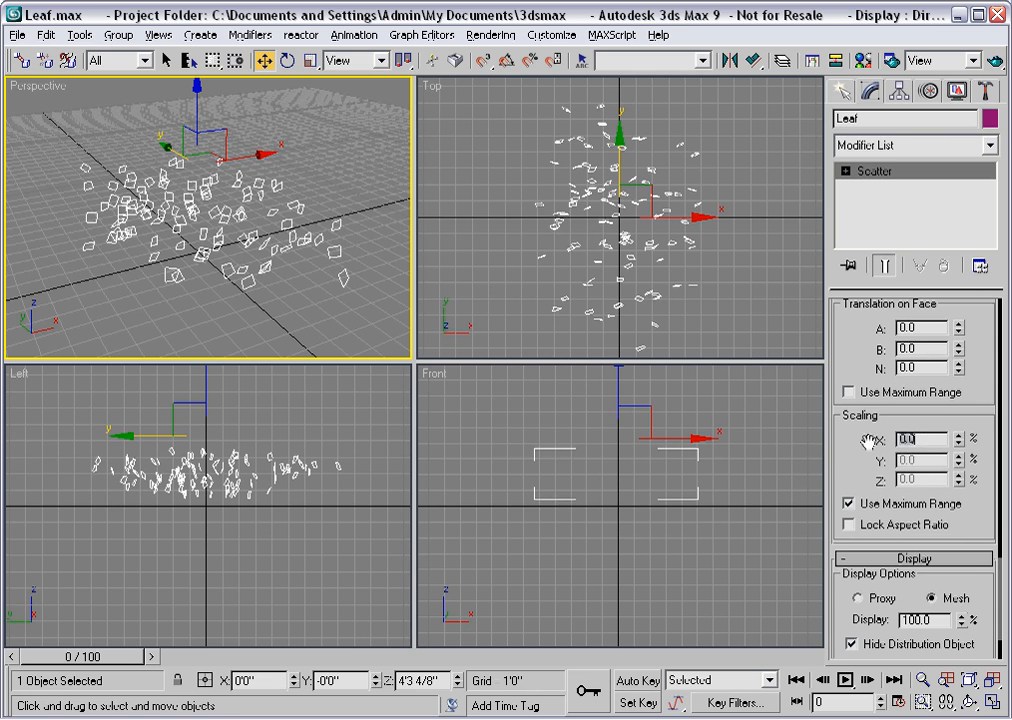
{"action": "type", "text": "30"}
{"action": "key", "text": "Return"}
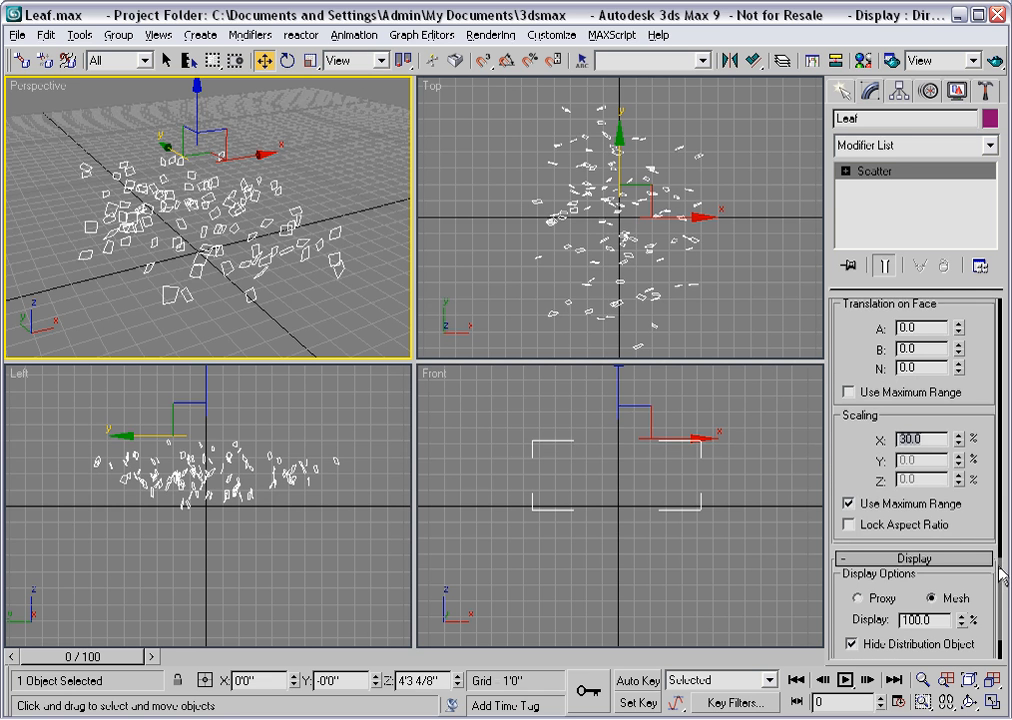
Step: Increase the number of leaf duplicates in the scatter to 1000
{"action": "left_click_drag", "start_coordinate": [1001, 565], "coordinate": [1010, 303]}
{"action": "scroll", "coordinate": [932, 515], "scroll_direction": "down", "scroll_amount": 5}
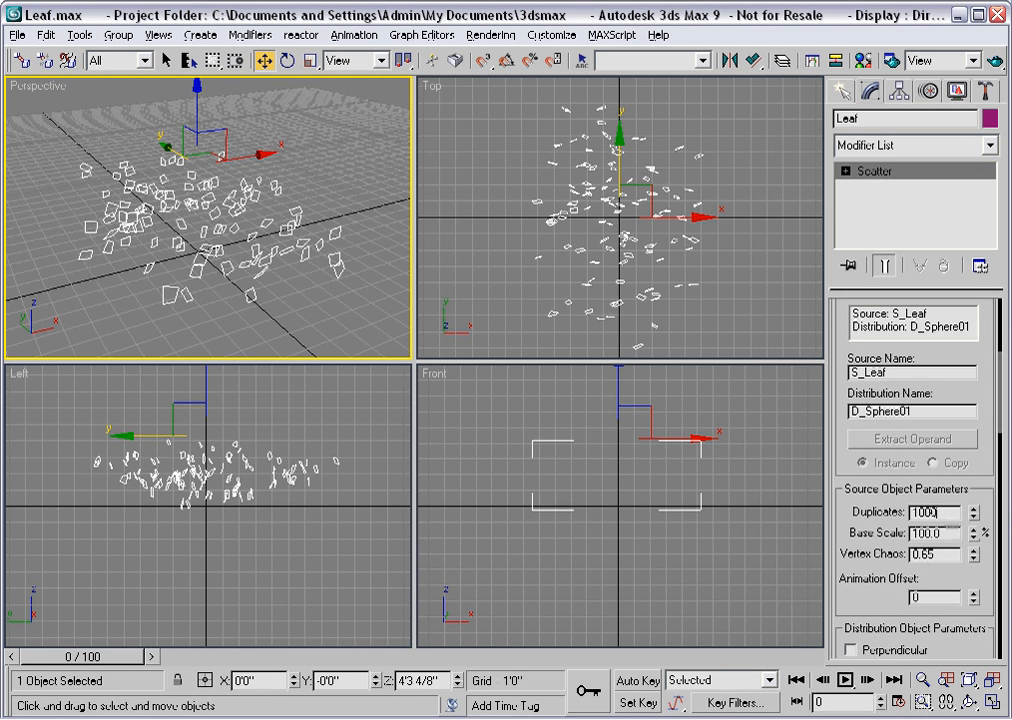
{"action": "key", "text": "Return"}
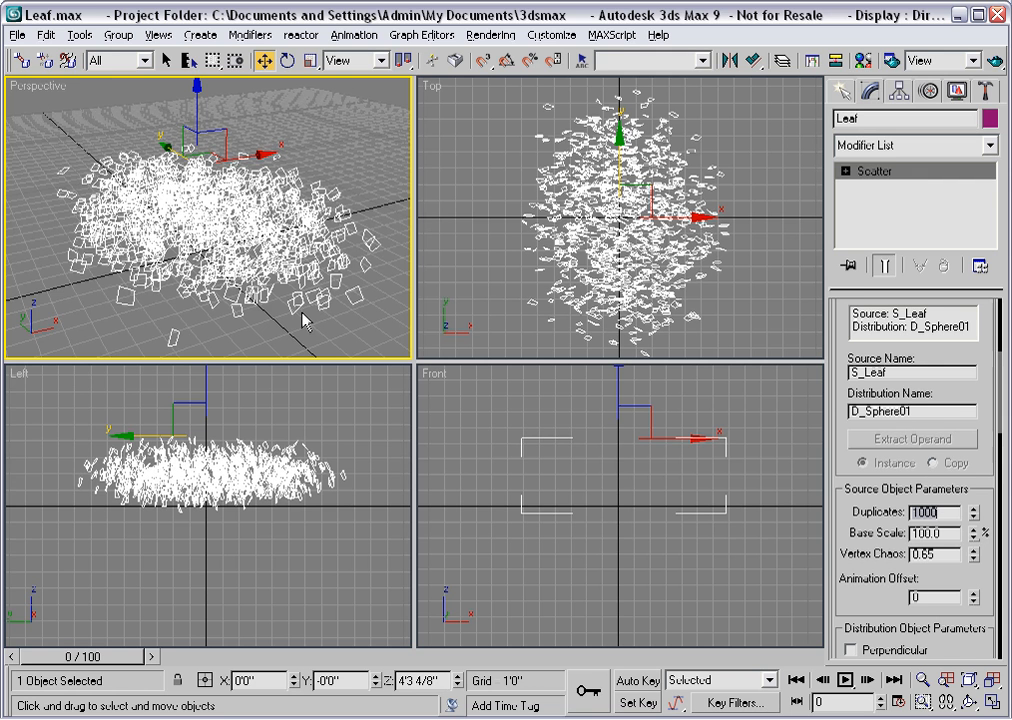
Step: Switch the Perspective viewport to an ActiveShade view to preview the textured leaves
{"action": "right_click", "coordinate": [48, 88]}
{"action": "mouse_move", "coordinate": [113, 97]}
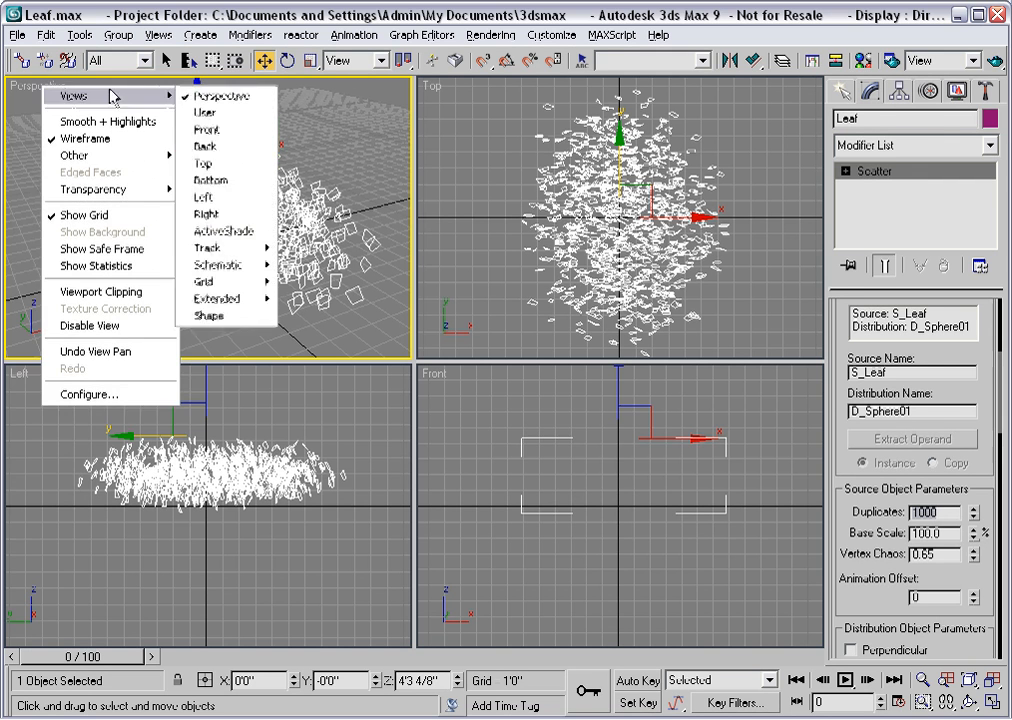
{"action": "left_click", "coordinate": [211, 231]}
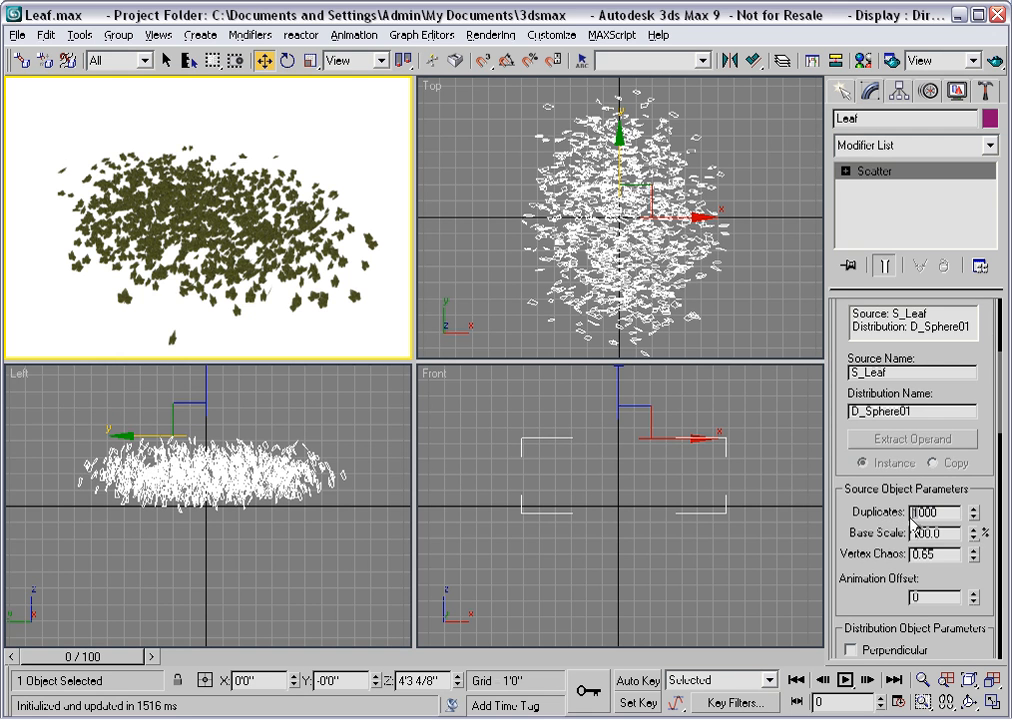
Step: Raise the scatter's duplicates to 5000 and refresh the ActiveShade preview
{"action": "type", "text": "5"}
{"action": "key", "text": "Return"}
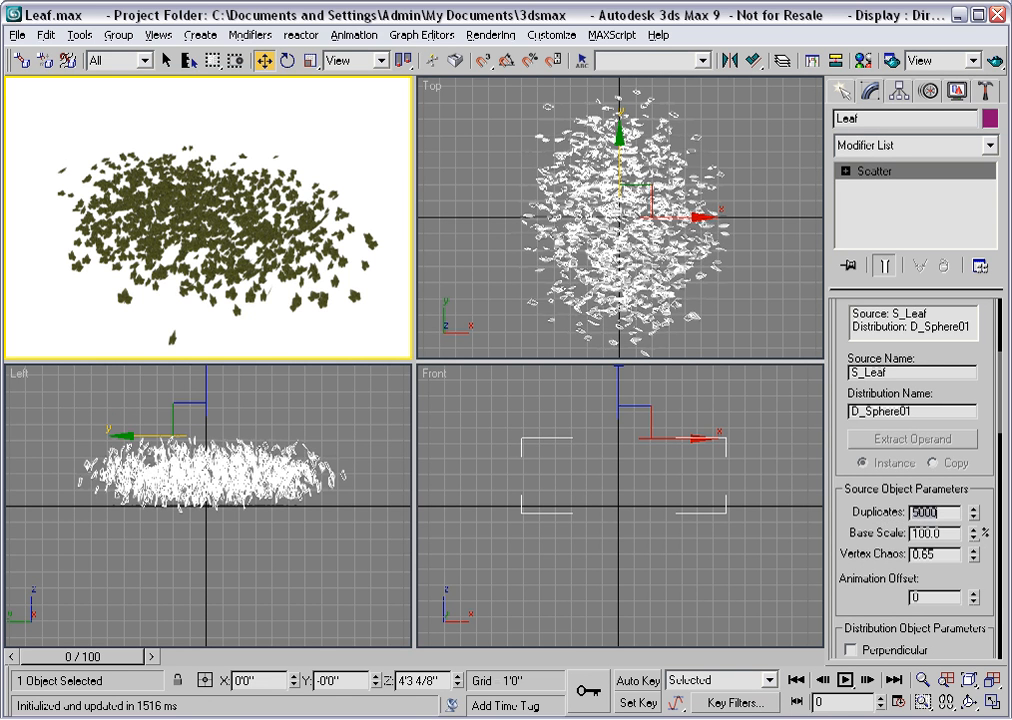
{"action": "right_click", "coordinate": [133, 188]}
{"action": "left_click", "coordinate": [165, 225]}
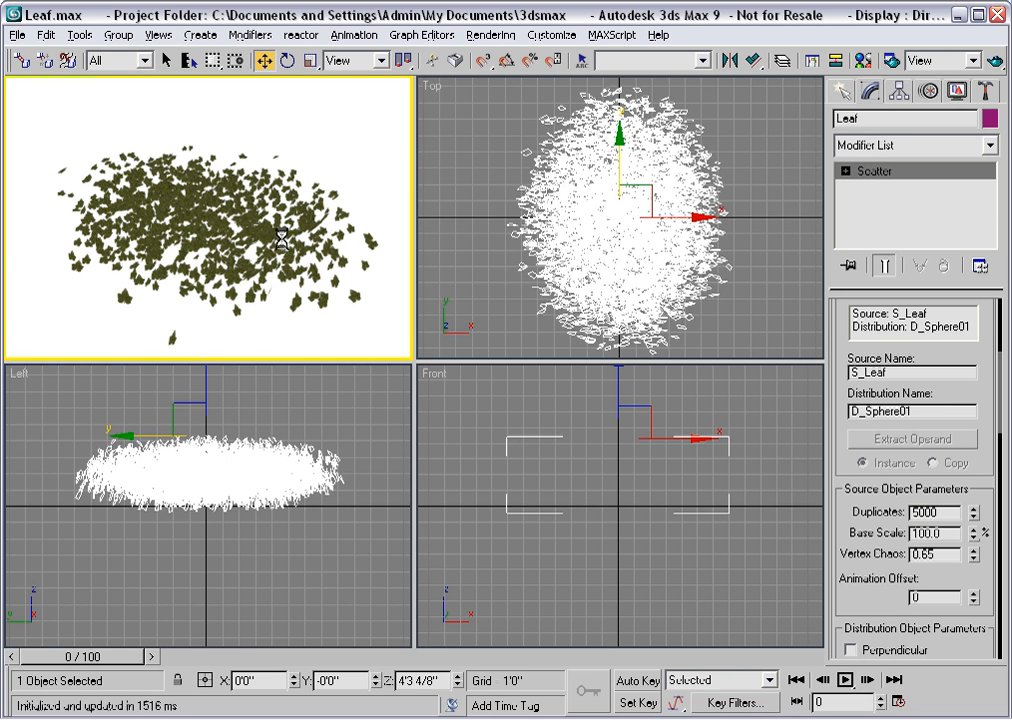